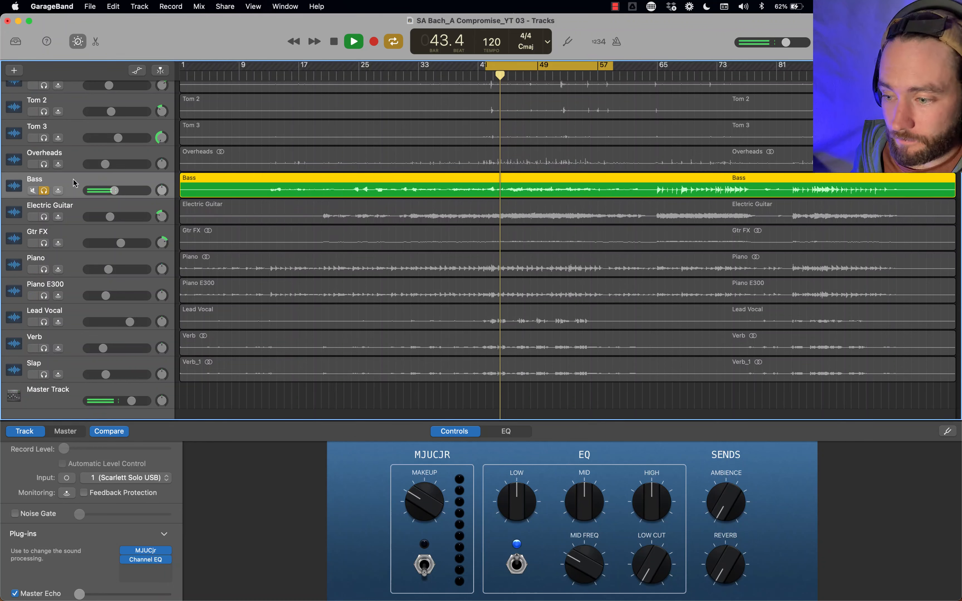
Examine the MJUCjr compressor settings on the Bass track during playback, then stop playback and close the plug-in.
{"action": "left_click", "coordinate": [147, 551]}
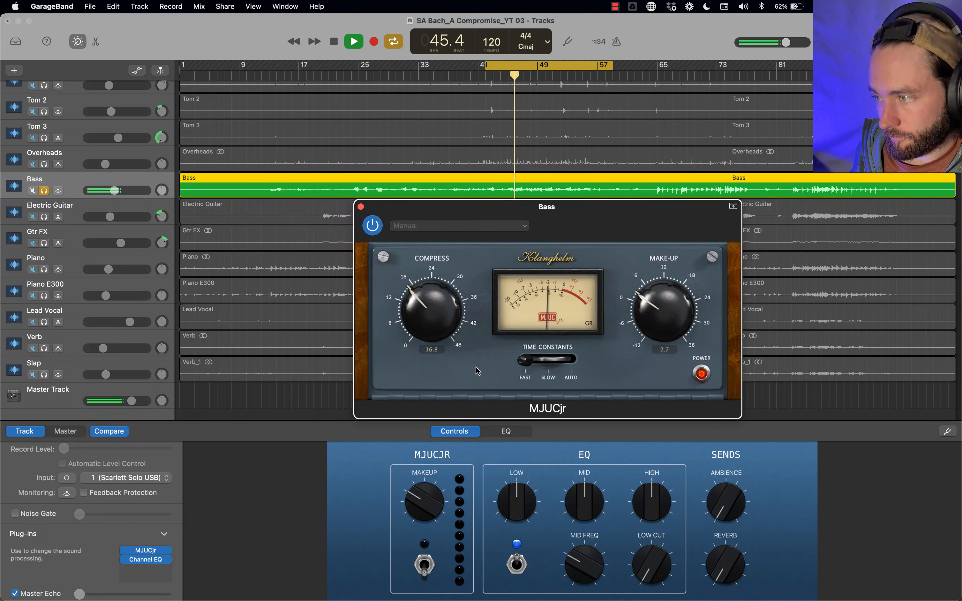
{"action": "key", "text": "space"}
{"action": "left_click", "coordinate": [360, 206]}
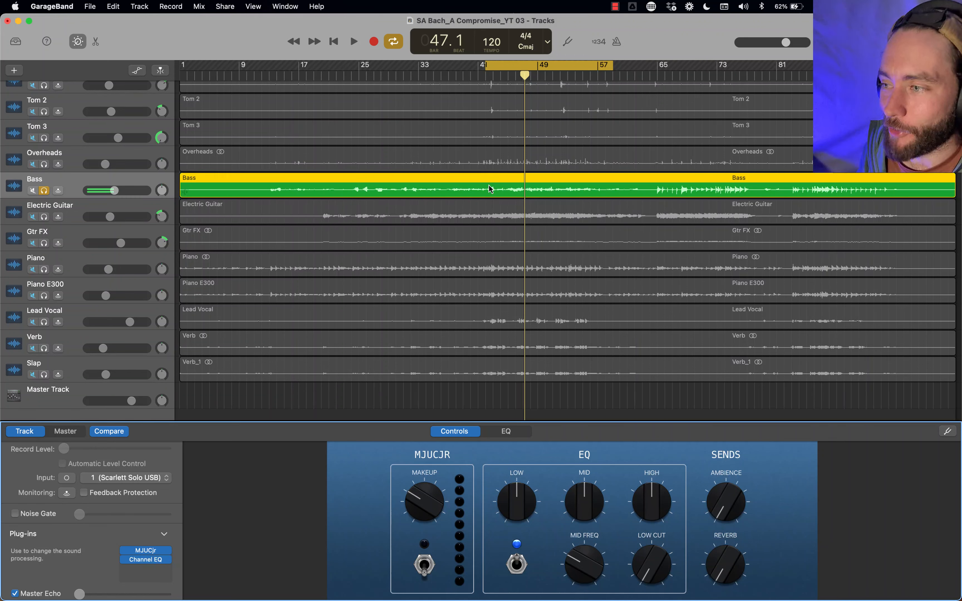
Turn off the cycle region and begin exporting the soloed bass to disk under the name Bass Parallel.
{"action": "key", "text": "c"}
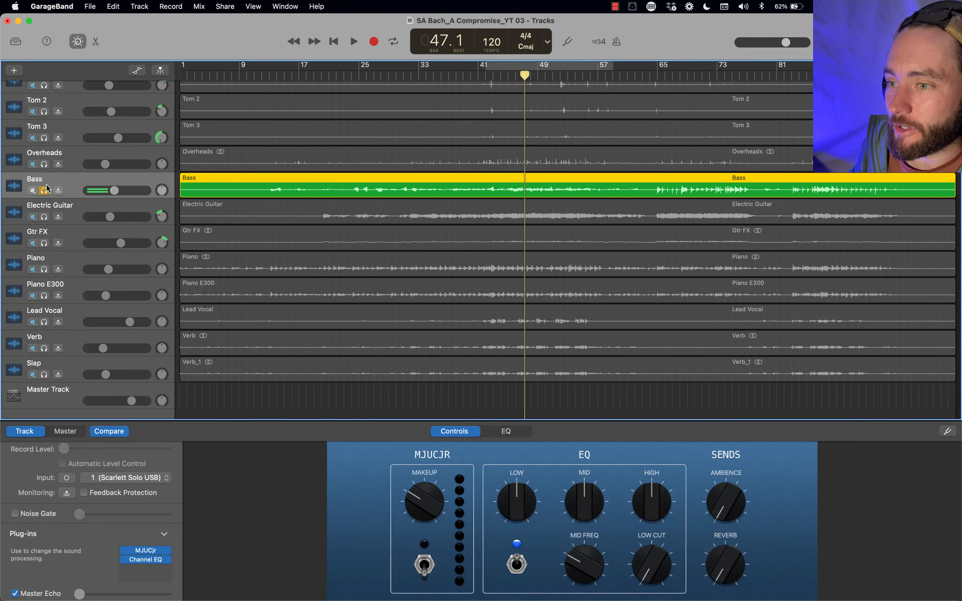
{"action": "scroll", "coordinate": [360, 206], "scroll_direction": "up", "scroll_amount": 2}
{"action": "scroll", "coordinate": [358, 208], "scroll_direction": "down", "scroll_amount": 3}
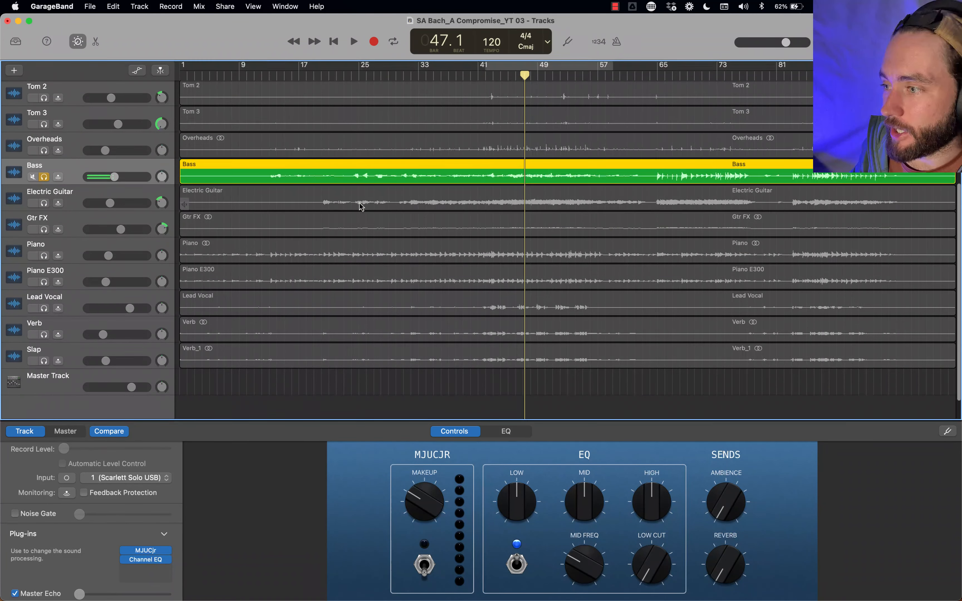
{"action": "scroll", "coordinate": [482, 163], "scroll_direction": "up", "scroll_amount": 2}
{"action": "left_click", "coordinate": [224, 6]}
{"action": "left_click", "coordinate": [254, 99]}
{"action": "type", "text": "Bass Parallel"}
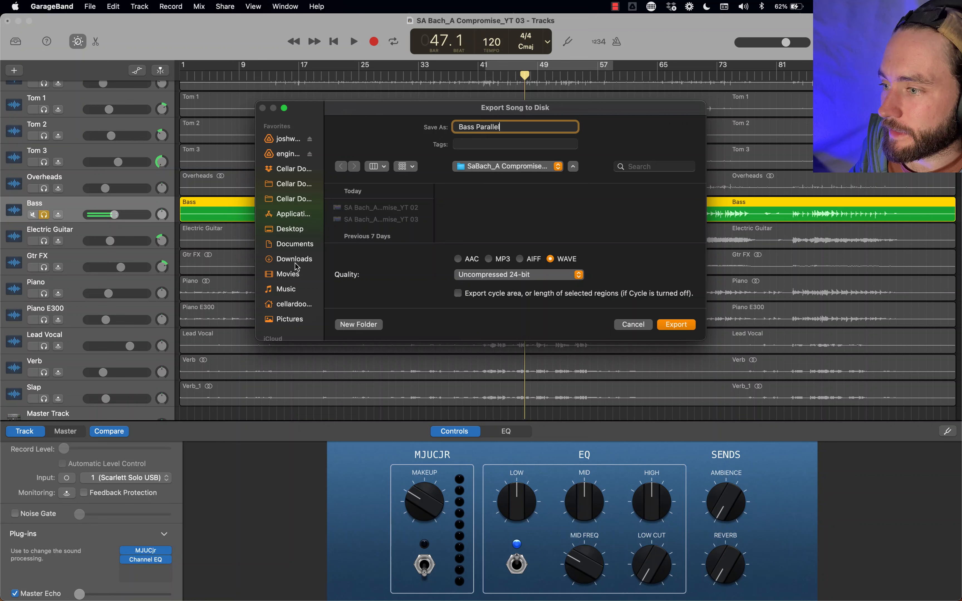
Export to the Downloads folder as an uncompressed 24-bit WAVE file, named Bass Para instead of replacing the existing file.
{"action": "left_click", "coordinate": [295, 263]}
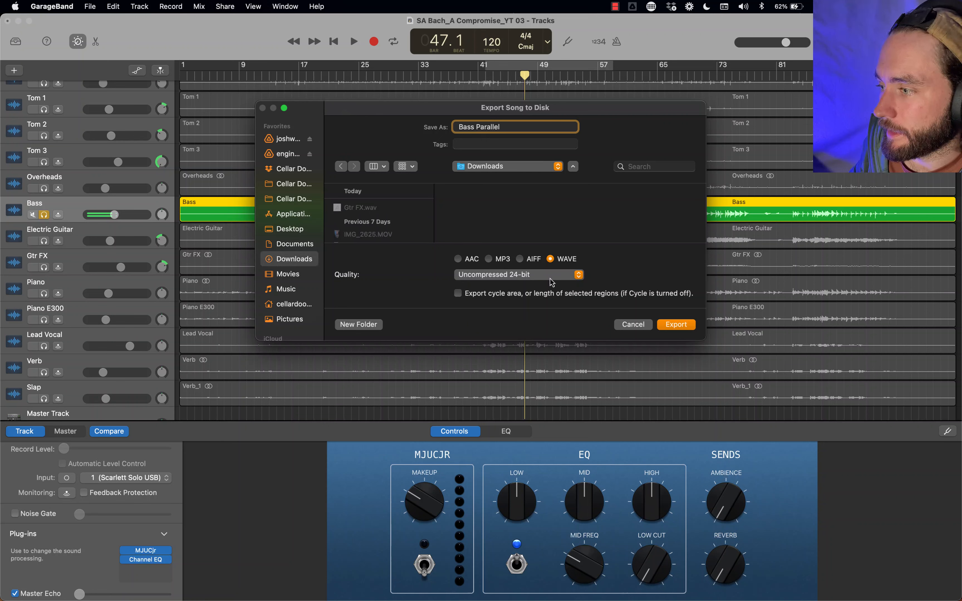
{"action": "left_click", "coordinate": [534, 275]}
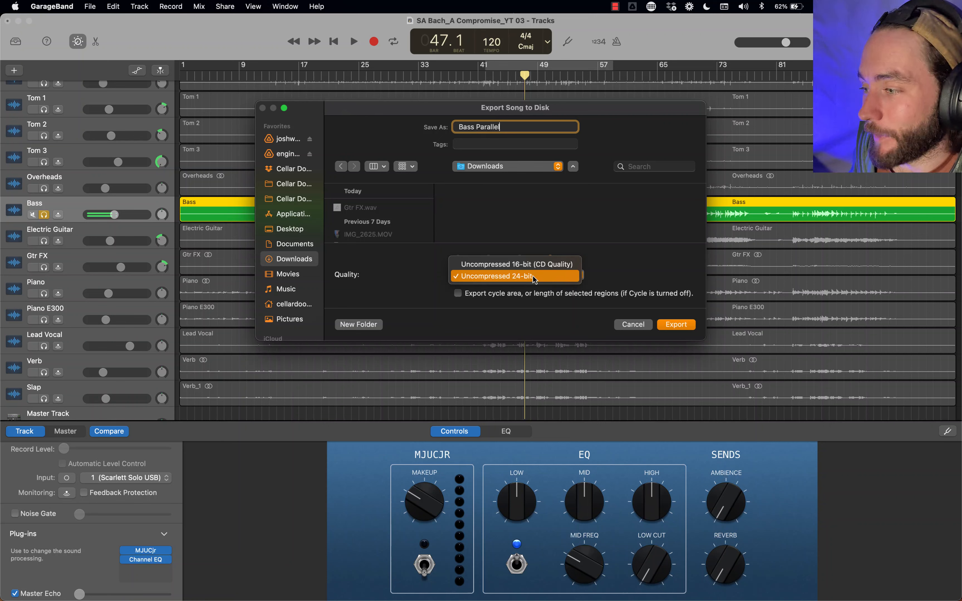
{"action": "left_click", "coordinate": [524, 278]}
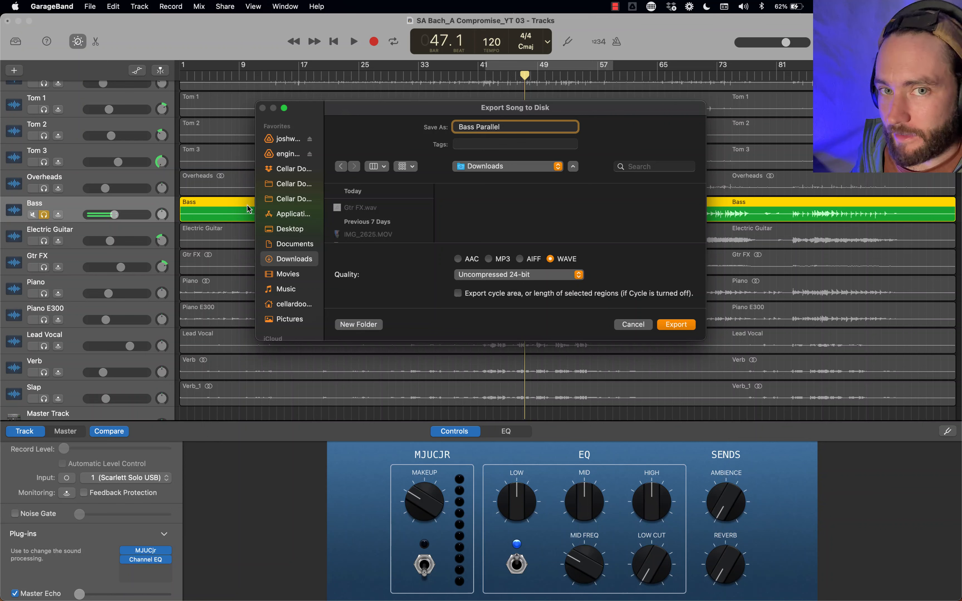
{"action": "left_click", "coordinate": [676, 325]}
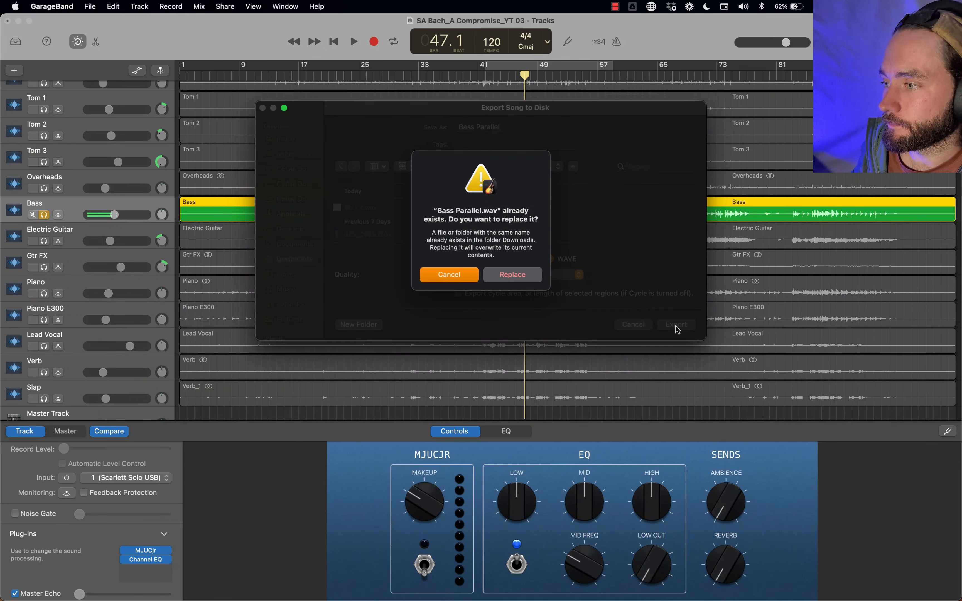
{"action": "left_click", "coordinate": [450, 275]}
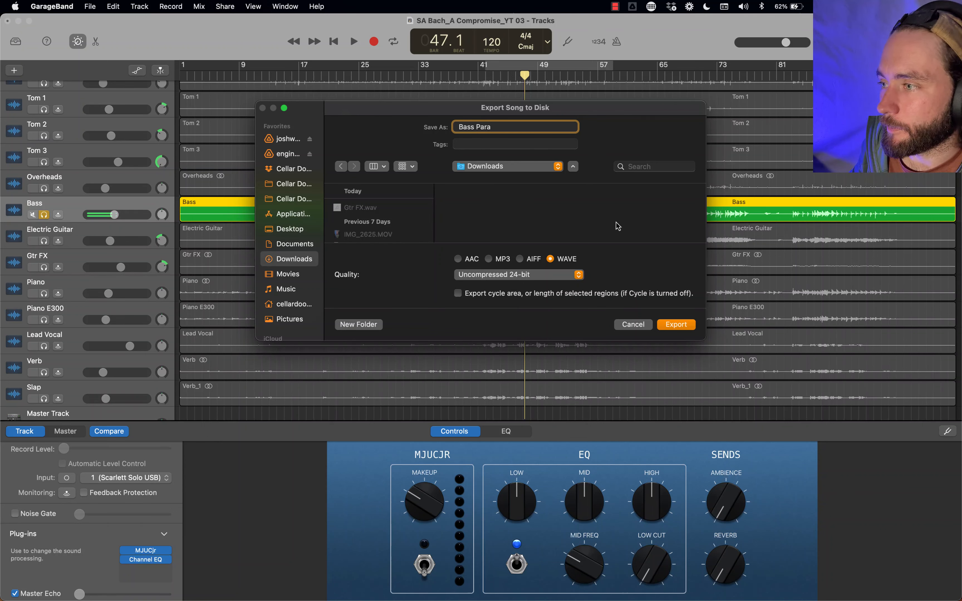
{"action": "left_click", "coordinate": [679, 327]}
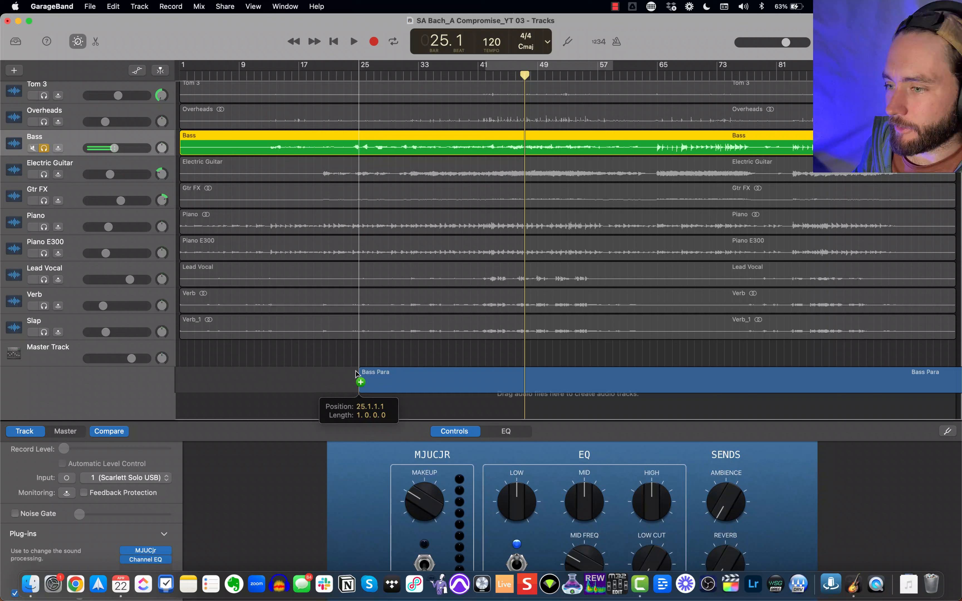
Place the Bass Para audio file at bar 1 on a new track and move that track directly below Bass.
{"action": "left_click_drag", "start_coordinate": [356, 375], "coordinate": [177, 383]}
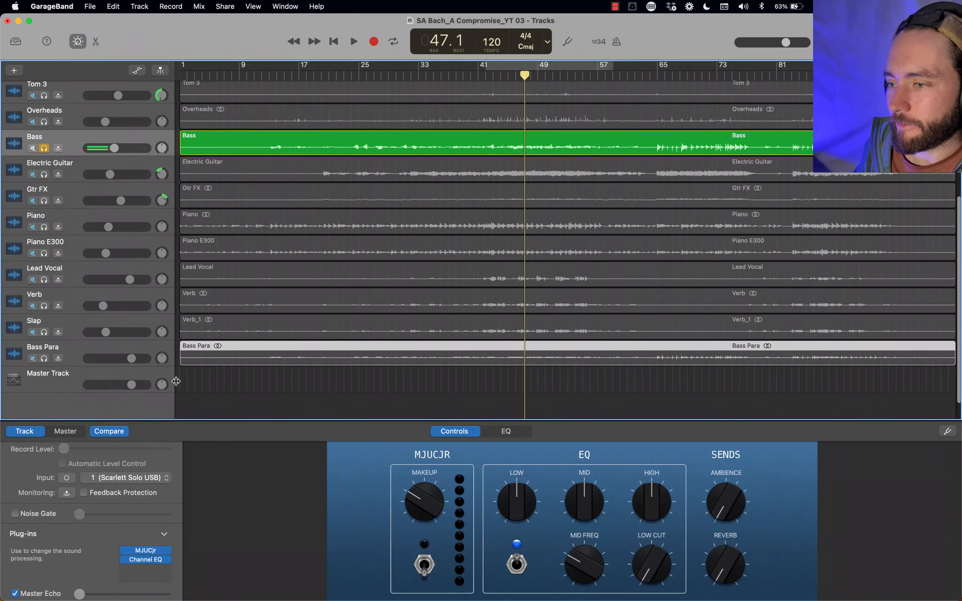
{"action": "left_click_drag", "start_coordinate": [67, 355], "coordinate": [73, 165]}
Solo the Bass Para track instead of Bass and listen to it with the cycle region turned on.
{"action": "left_click", "coordinate": [44, 175]}
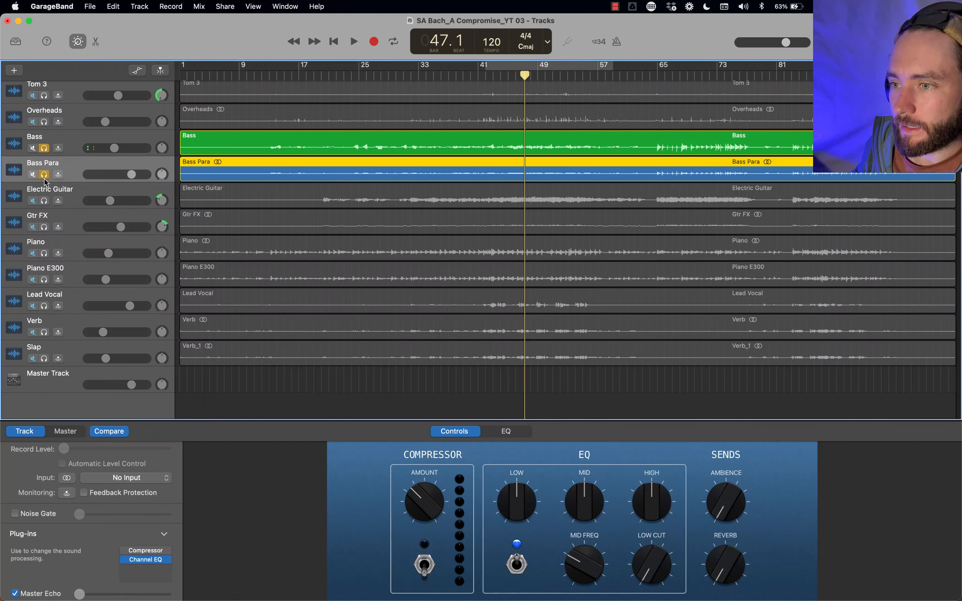
{"action": "left_click", "coordinate": [45, 149]}
{"action": "left_click", "coordinate": [496, 71]}
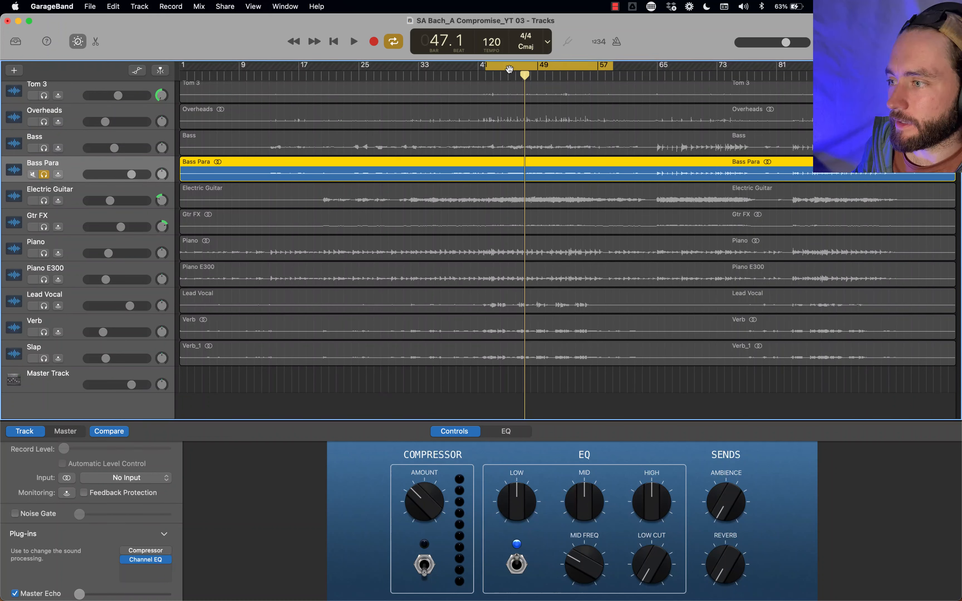
{"action": "key", "text": "space"}
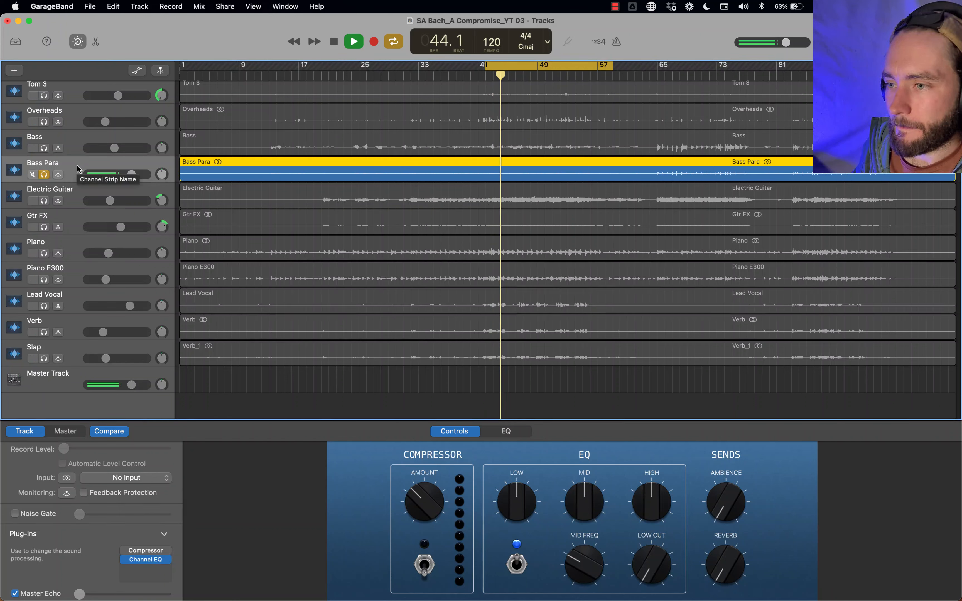
{"action": "key", "text": "space"}
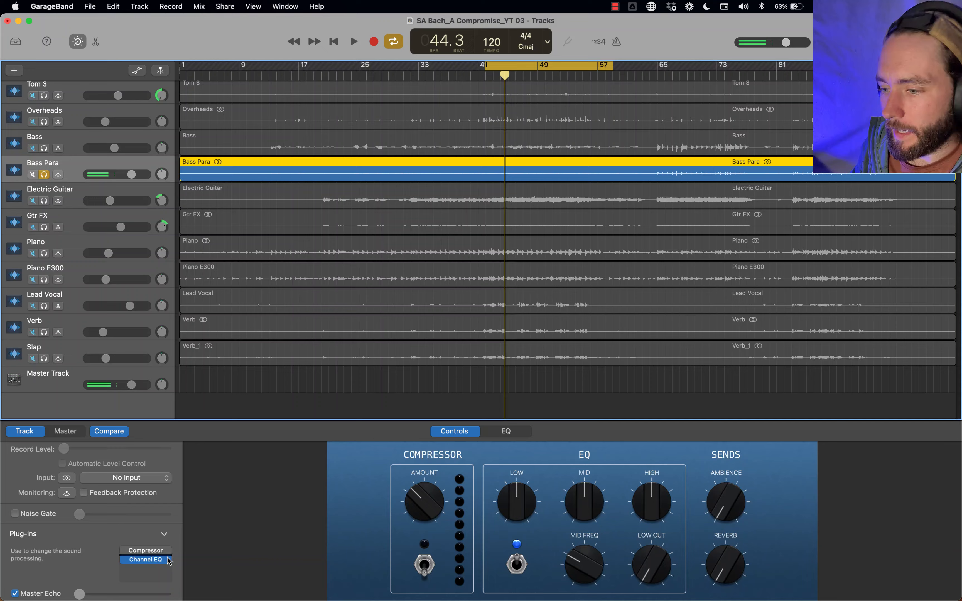
Replace the Compressor on Bass Para with Distortion II and load the Heavy Distorted Vocal Effect preset.
{"action": "left_click", "coordinate": [146, 550]}
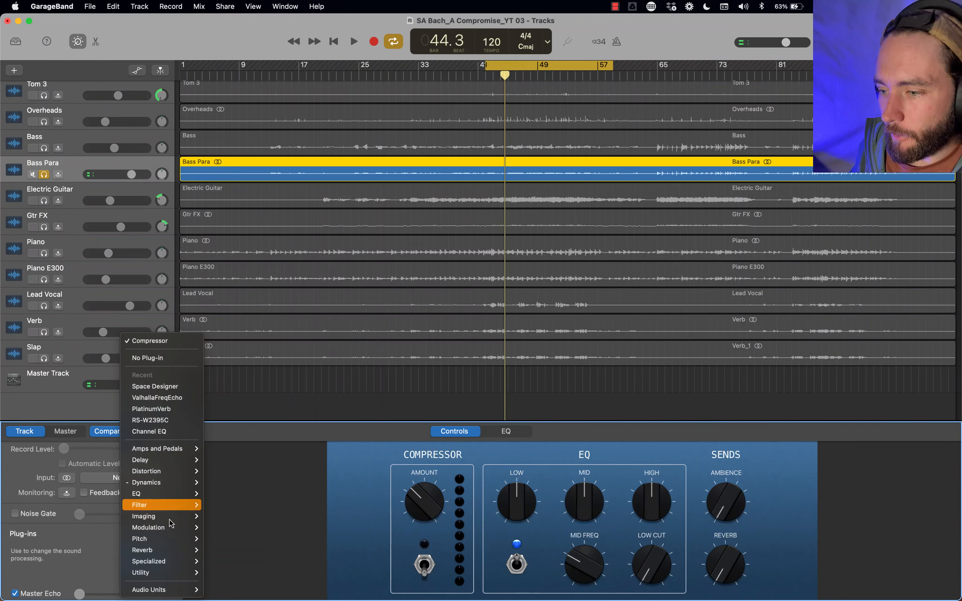
{"action": "mouse_move", "coordinate": [172, 476]}
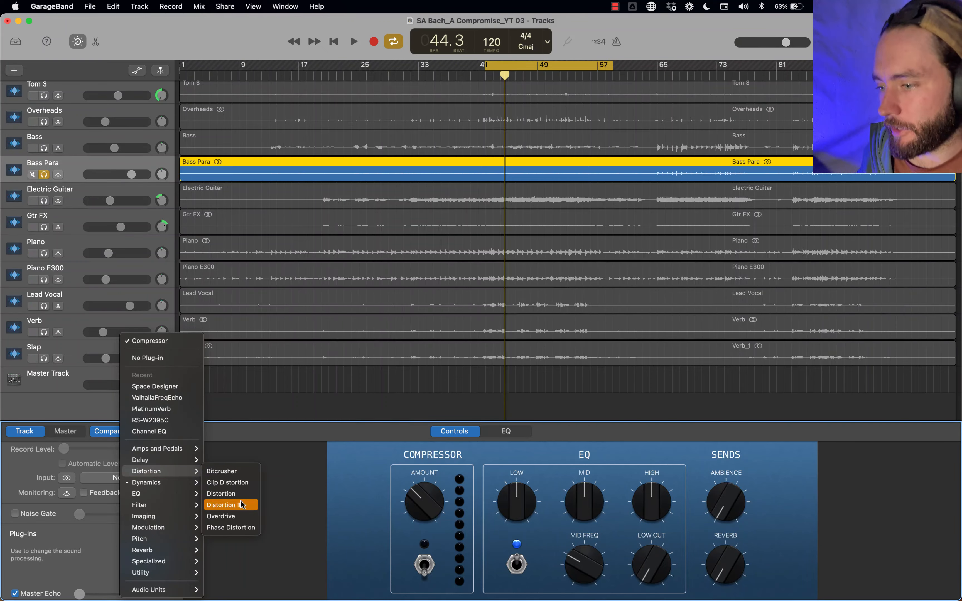
{"action": "left_click", "coordinate": [231, 504]}
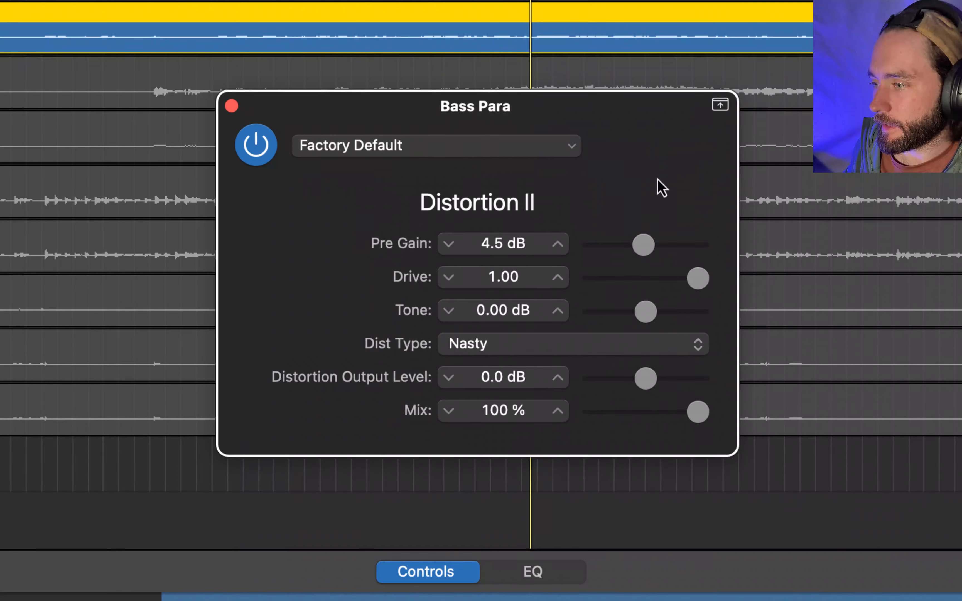
{"action": "left_click", "coordinate": [571, 153]}
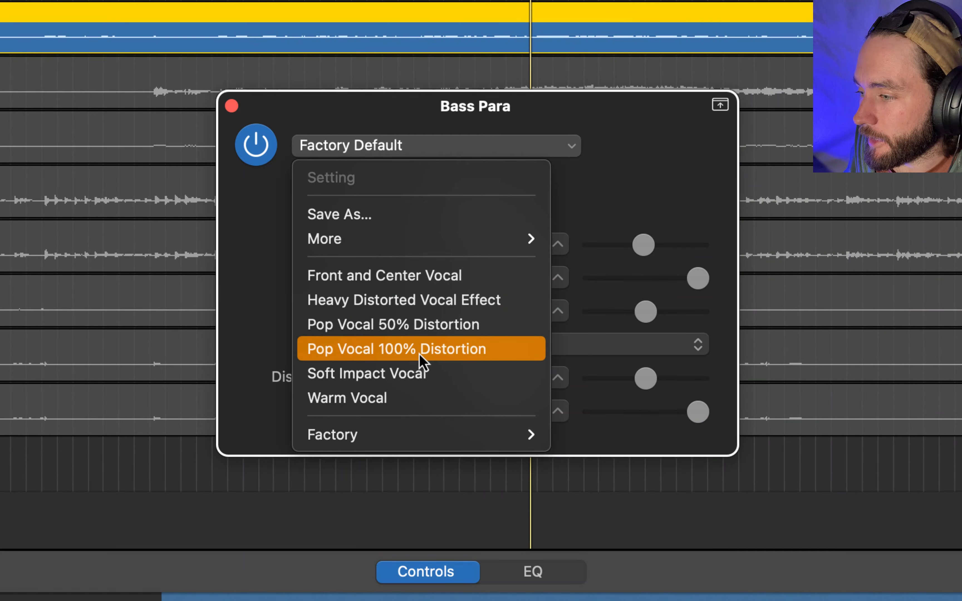
{"action": "left_click", "coordinate": [457, 304]}
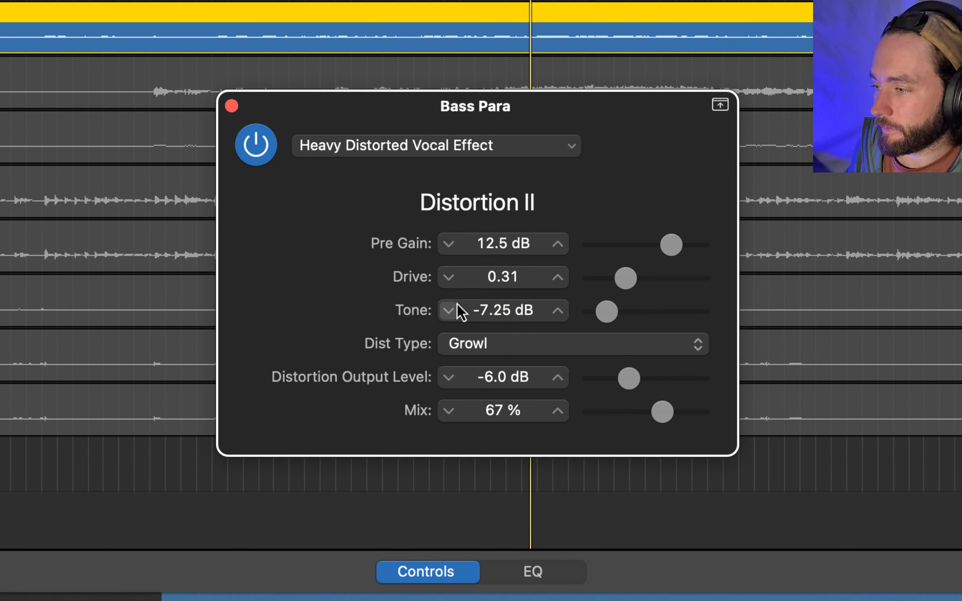
Compare the sound with Distortion II bypassed and enabled, and set its distortion type to Nasty.
{"action": "left_click", "coordinate": [259, 149]}
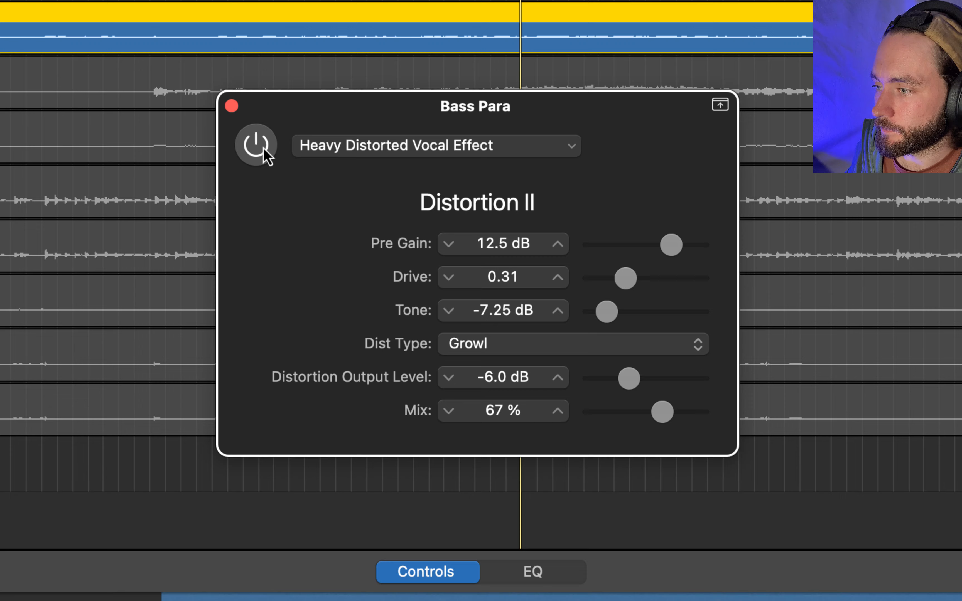
{"action": "left_click", "coordinate": [259, 149]}
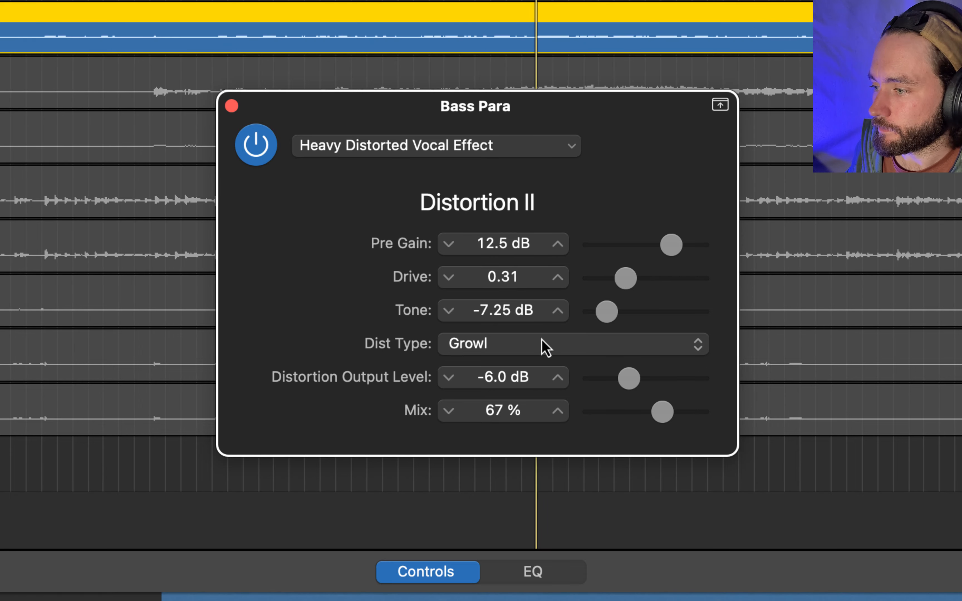
{"action": "left_click", "coordinate": [519, 352]}
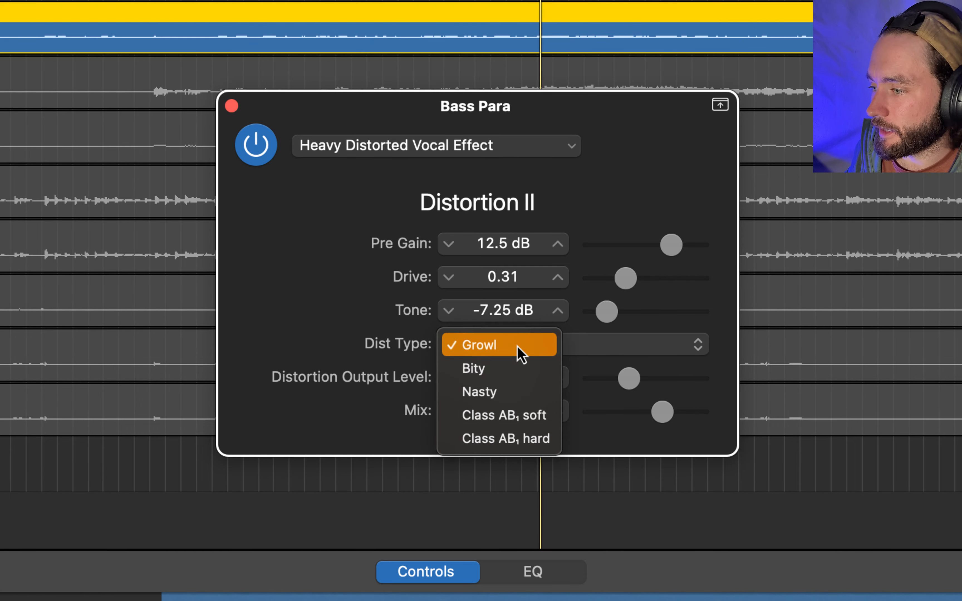
{"action": "left_click", "coordinate": [515, 392]}
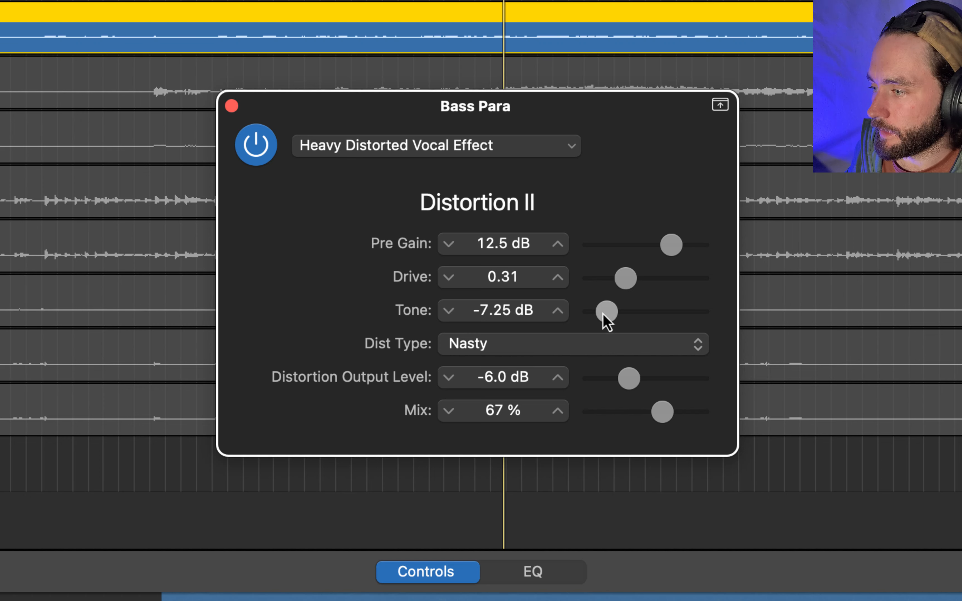
Set the Distortion II tone to 9.25 dB, drive to 0.79 and mix to 91 %, and close the plug-in.
{"action": "left_click_drag", "start_coordinate": [605, 321], "coordinate": [692, 309]}
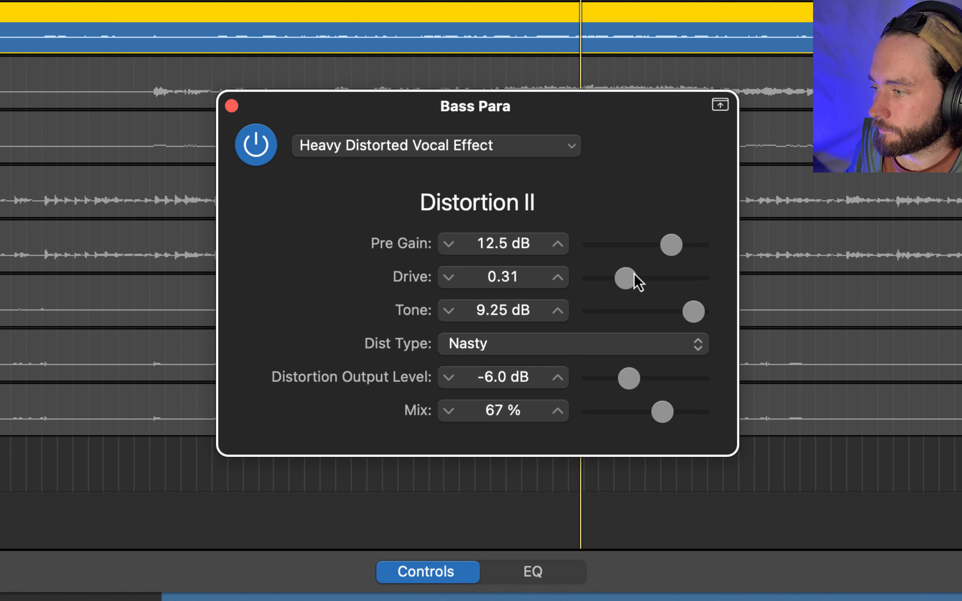
{"action": "left_click_drag", "start_coordinate": [635, 279], "coordinate": [681, 279]}
{"action": "left_click_drag", "start_coordinate": [661, 409], "coordinate": [690, 422]}
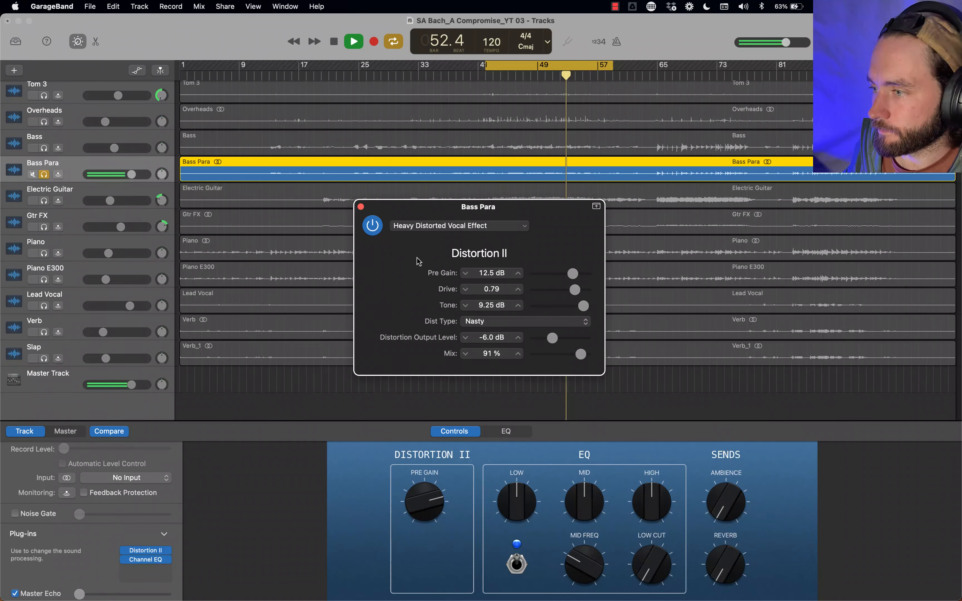
{"action": "key", "text": "space"}
{"action": "left_click", "coordinate": [361, 206]}
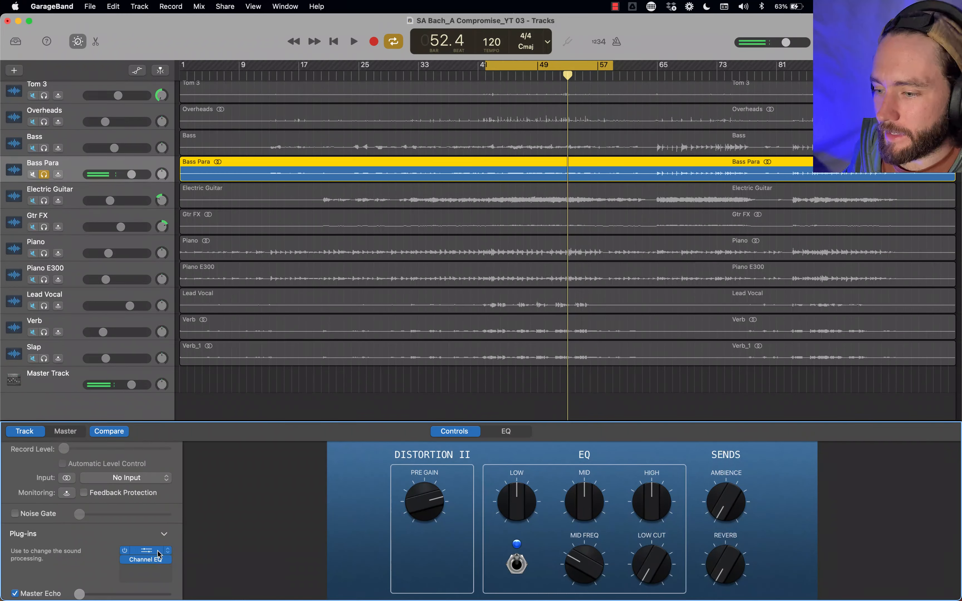
Enable the low-cut band in the Bass Para Channel EQ and set its frequency to 172 Hz.
{"action": "left_click", "coordinate": [153, 559]}
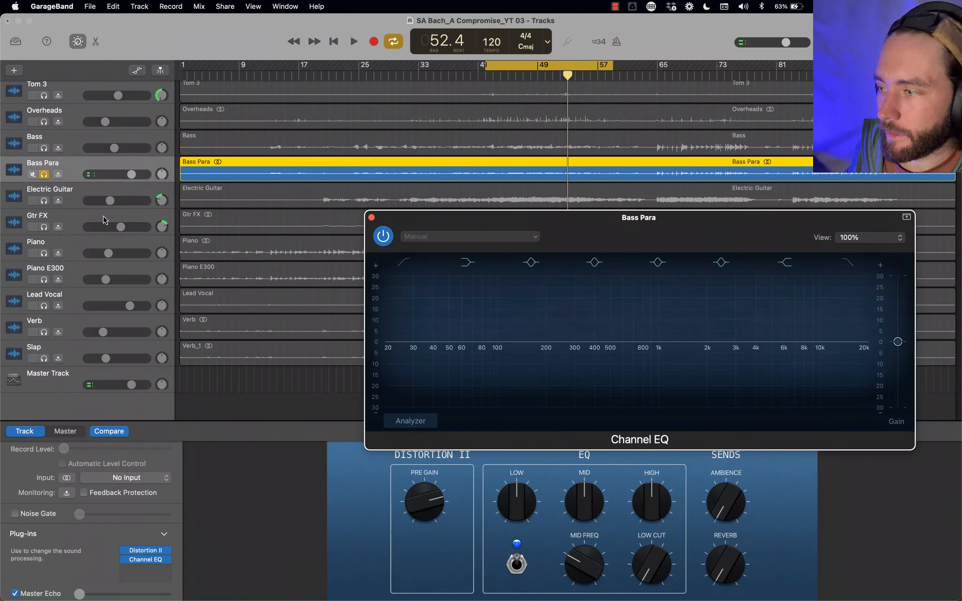
{"action": "left_click", "coordinate": [402, 261]}
{"action": "key", "text": "space"}
{"action": "left_click_drag", "start_coordinate": [388, 348], "coordinate": [537, 355]}
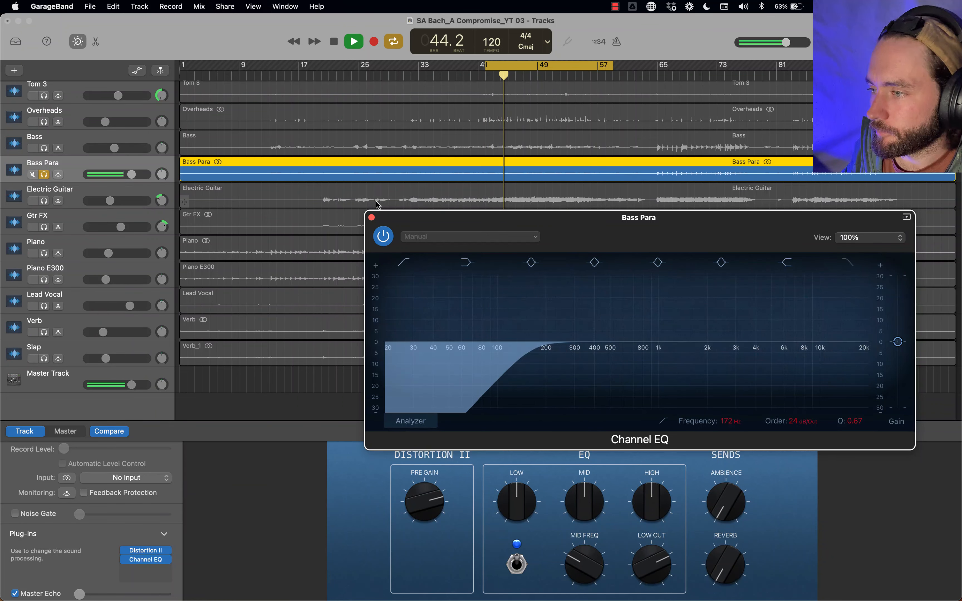
{"action": "key", "text": "space"}
{"action": "left_click", "coordinate": [371, 217]}
Add the Klanghelm MJUCjr compressor after the Channel EQ on the Bass Para track and reposition its window.
{"action": "left_click", "coordinate": [153, 569]}
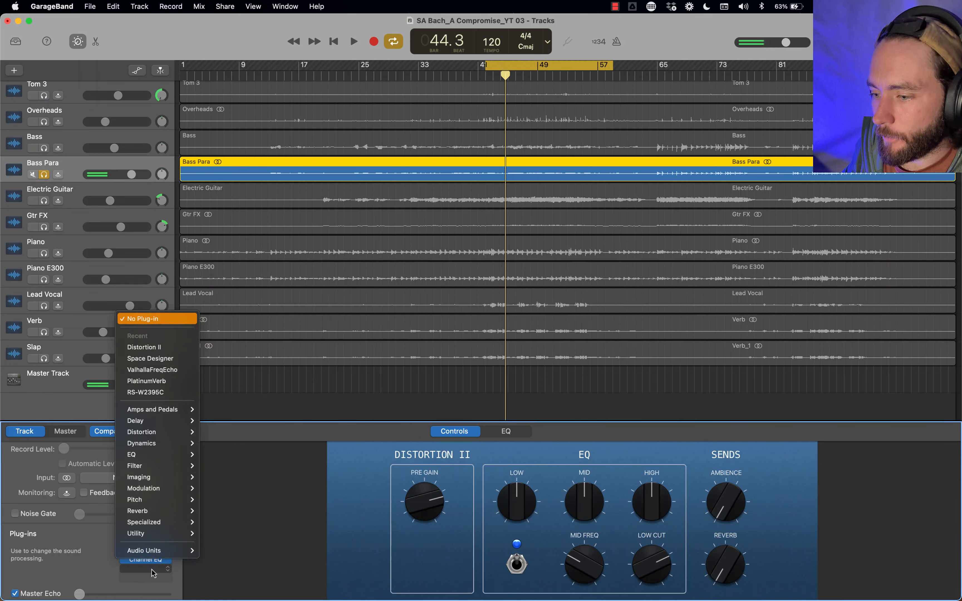
{"action": "mouse_move", "coordinate": [159, 550]}
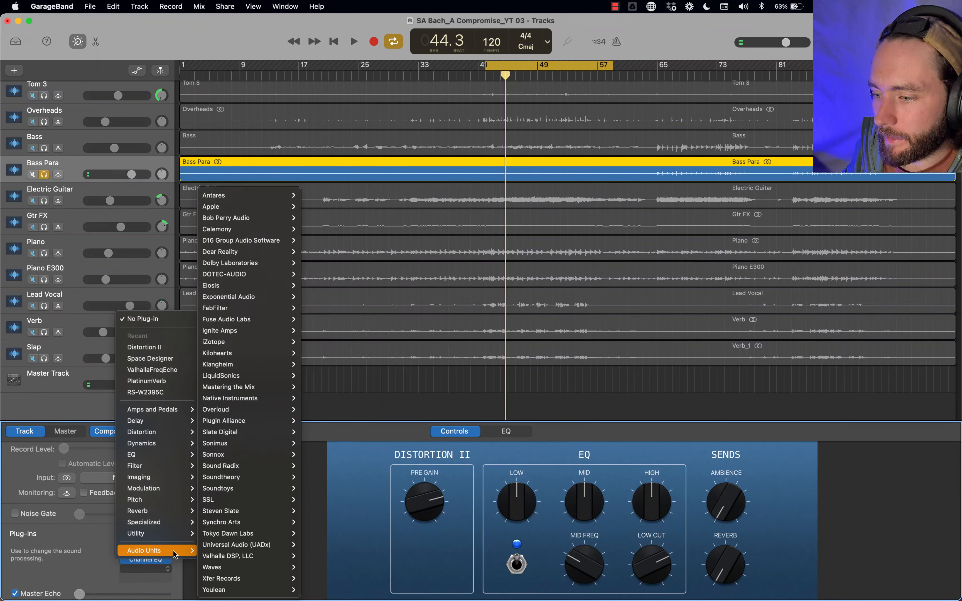
{"action": "mouse_move", "coordinate": [261, 364]}
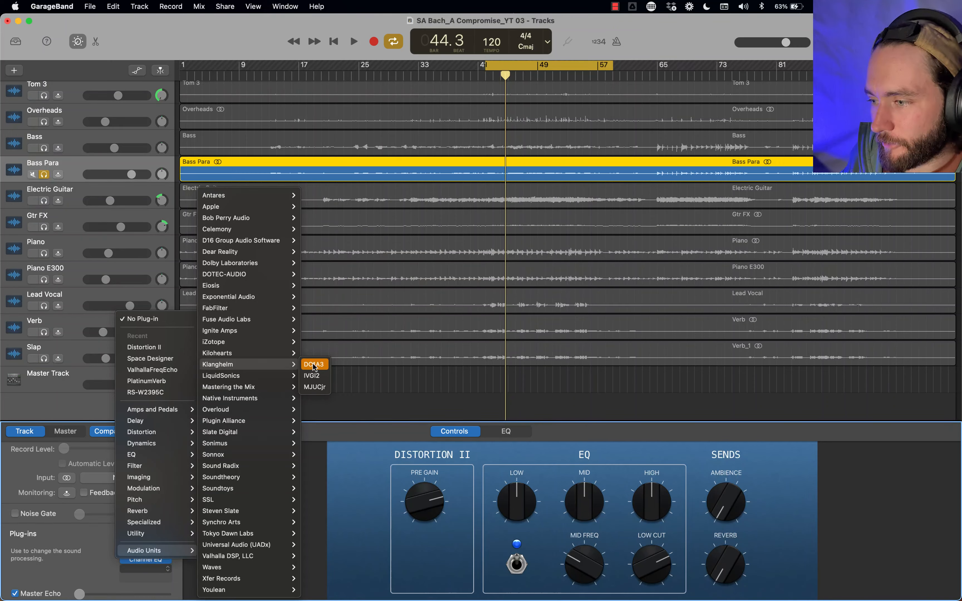
{"action": "left_click", "coordinate": [314, 387]}
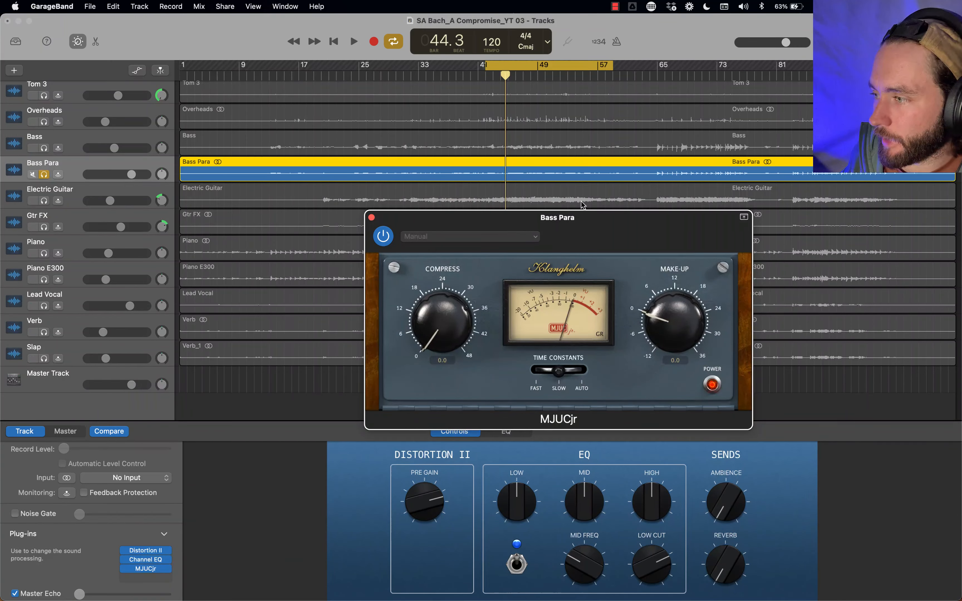
{"action": "left_click_drag", "start_coordinate": [594, 216], "coordinate": [533, 215]}
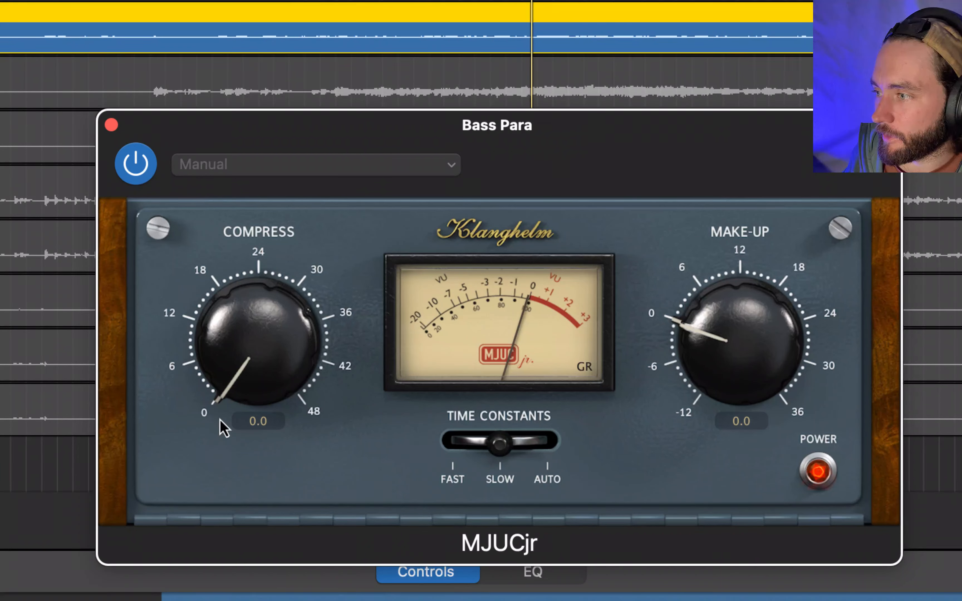
Set the MJUCjr compressor on Bass Para to 30.4 compression and 2.7 make-up gain.
{"action": "left_click_drag", "start_coordinate": [242, 391], "coordinate": [172, 38]}
{"action": "left_click_drag", "start_coordinate": [259, 342], "coordinate": [258, 316]}
{"action": "left_click_drag", "start_coordinate": [740, 341], "coordinate": [740, 318]}
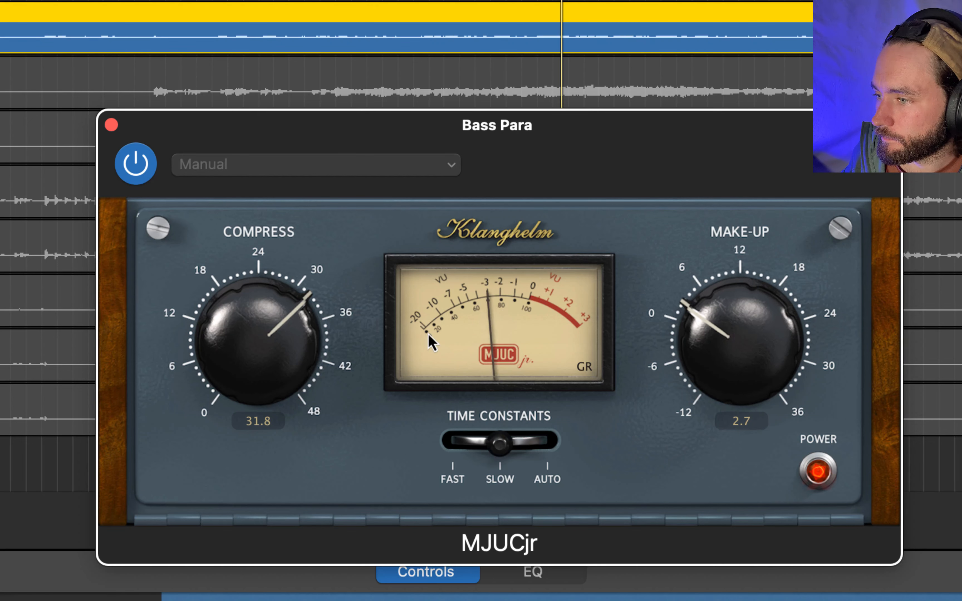
{"action": "left_click_drag", "start_coordinate": [262, 349], "coordinate": [257, 323]}
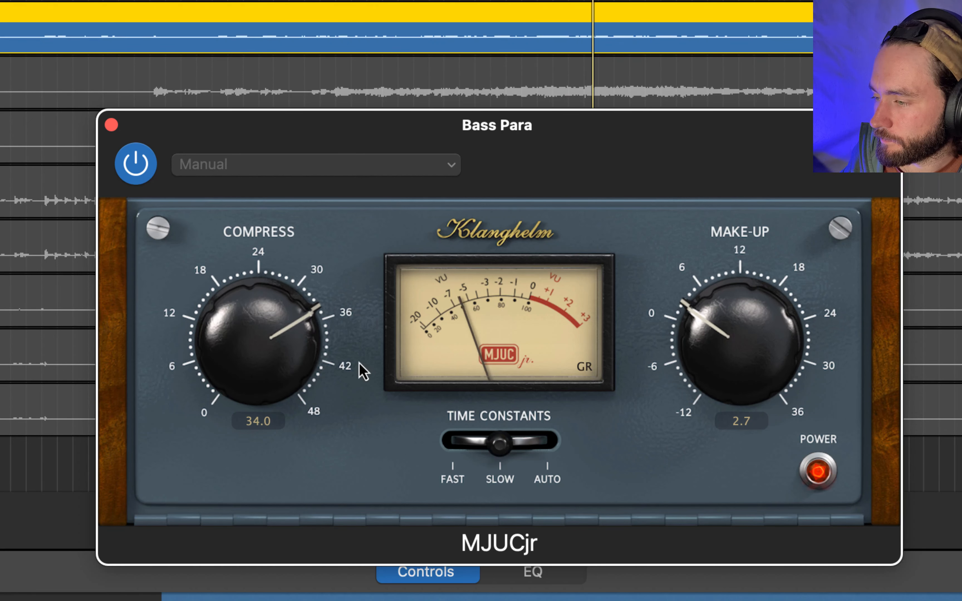
{"action": "left_click_drag", "start_coordinate": [247, 322], "coordinate": [266, 365]}
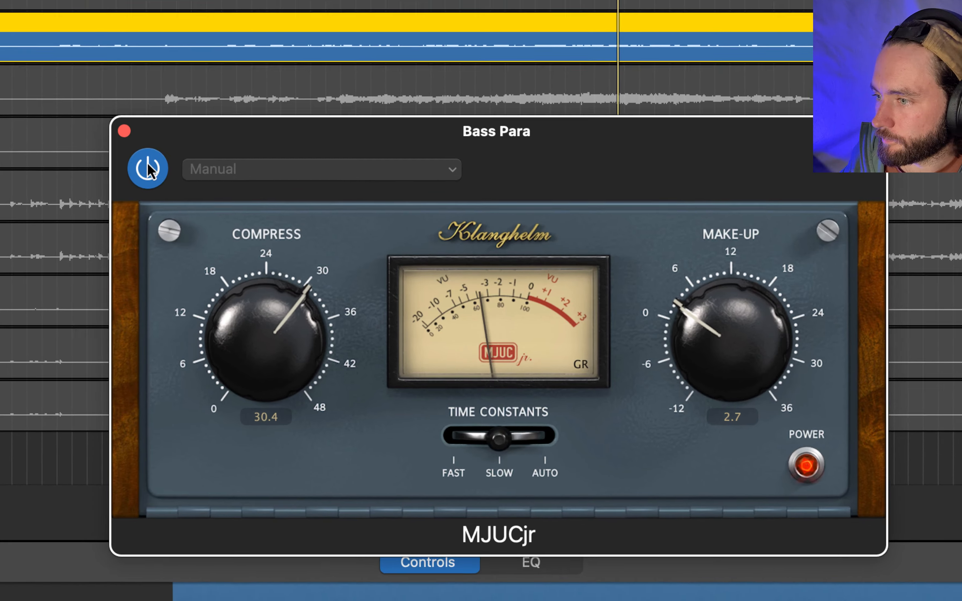
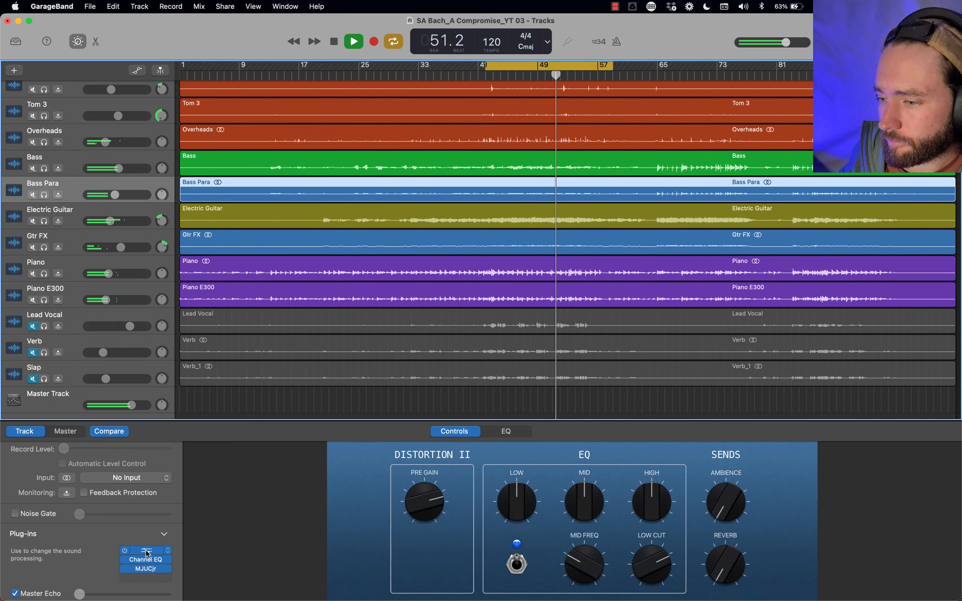
Lower the low-cut frequency in the Bass Para Channel EQ and close the plug-in.
{"action": "left_click", "coordinate": [145, 559]}
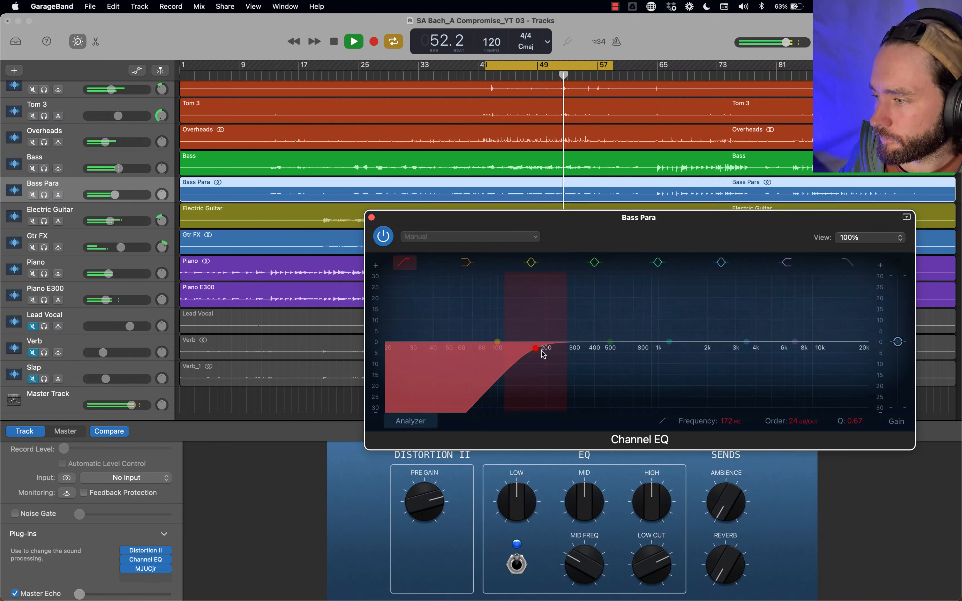
{"action": "left_click_drag", "start_coordinate": [540, 350], "coordinate": [515, 353]}
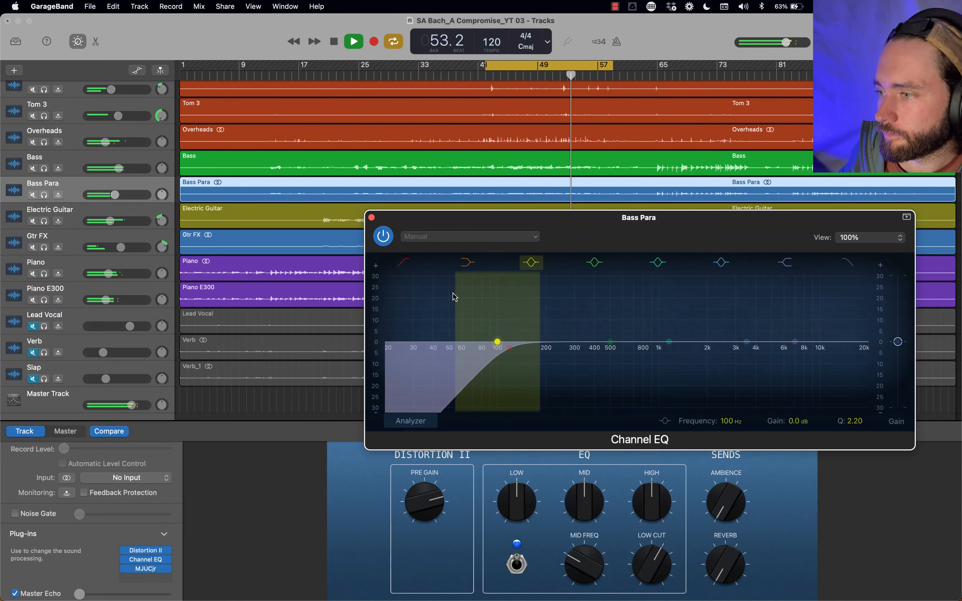
{"action": "left_click", "coordinate": [372, 217]}
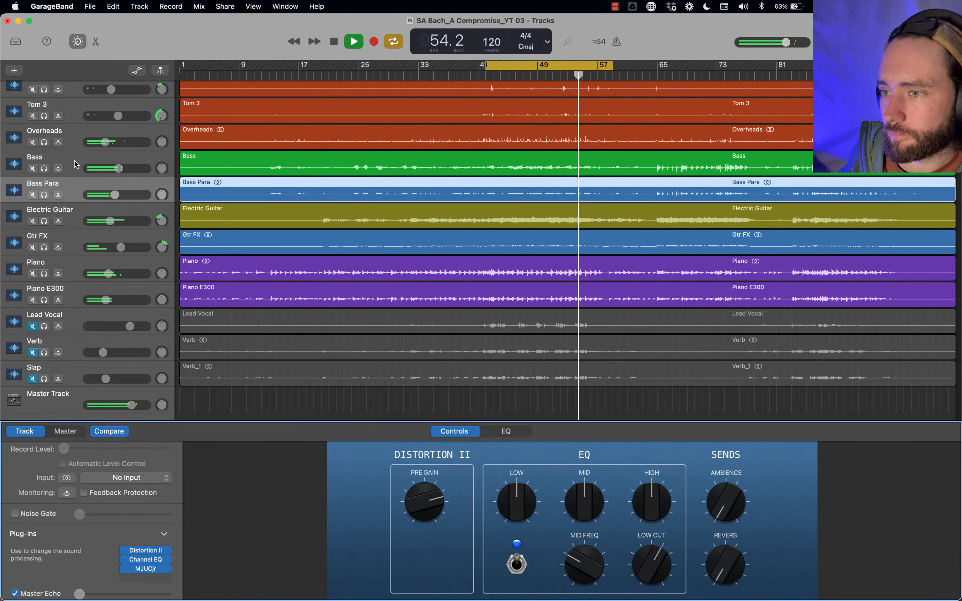
Audition the cycled section with the Bass Para track muted, and unmute the track.
{"action": "key", "text": "space"}
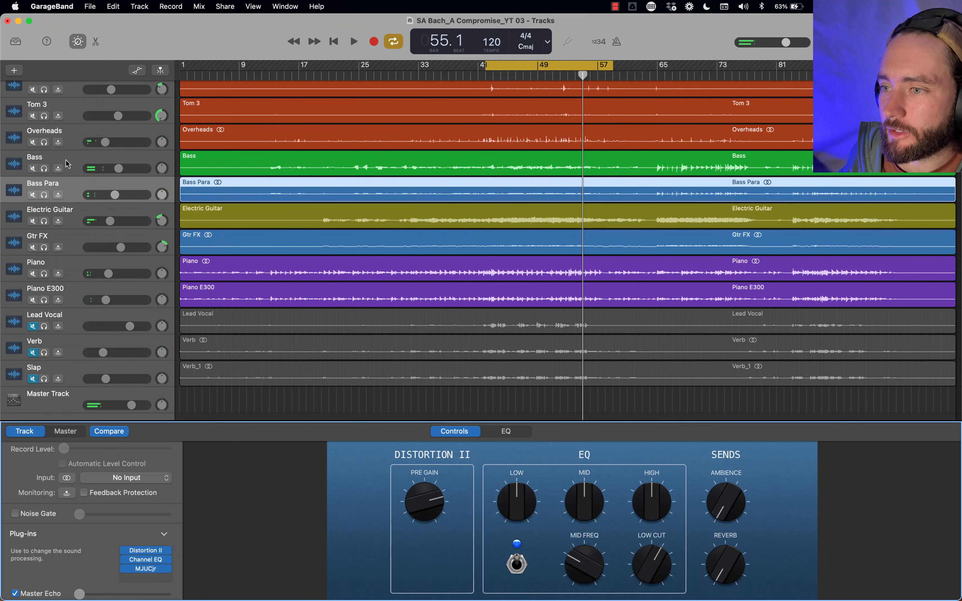
{"action": "left_click", "coordinate": [32, 195]}
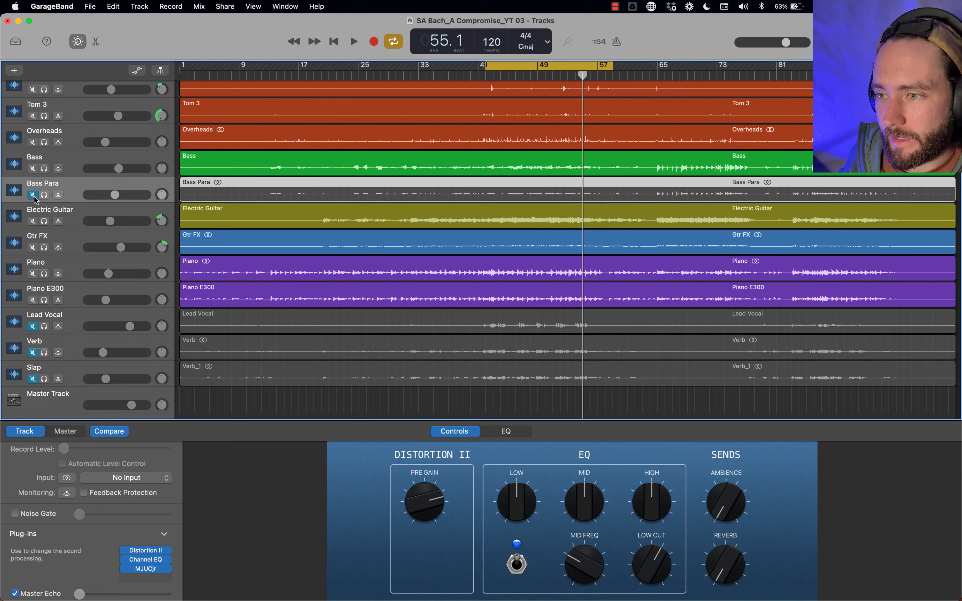
{"action": "key", "text": "space"}
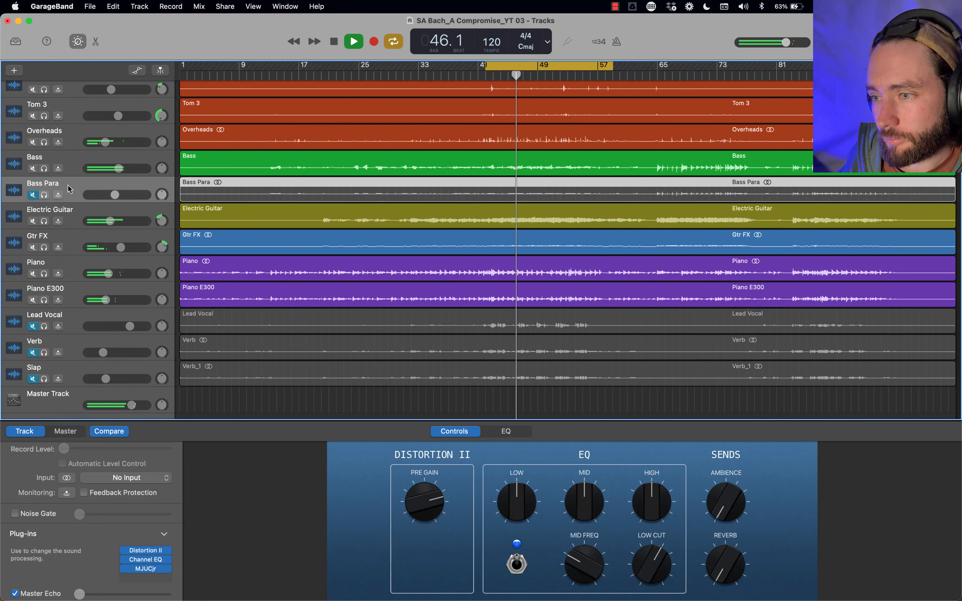
{"action": "key", "text": "space"}
{"action": "left_click", "coordinate": [33, 195]}
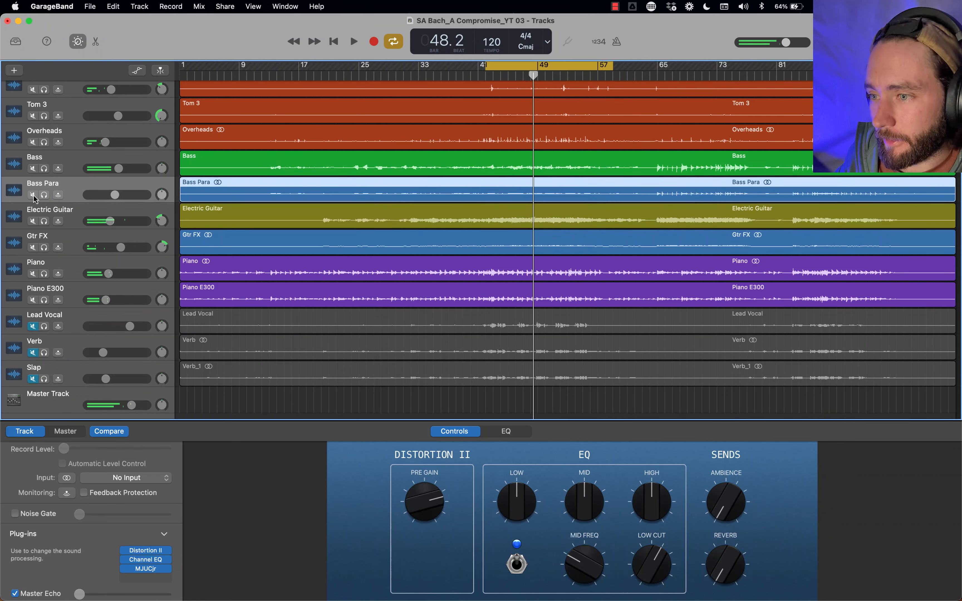
Lower the Bass Para track volume slightly during playback and check the balance with the track muted and unmuted.
{"action": "key", "text": "space"}
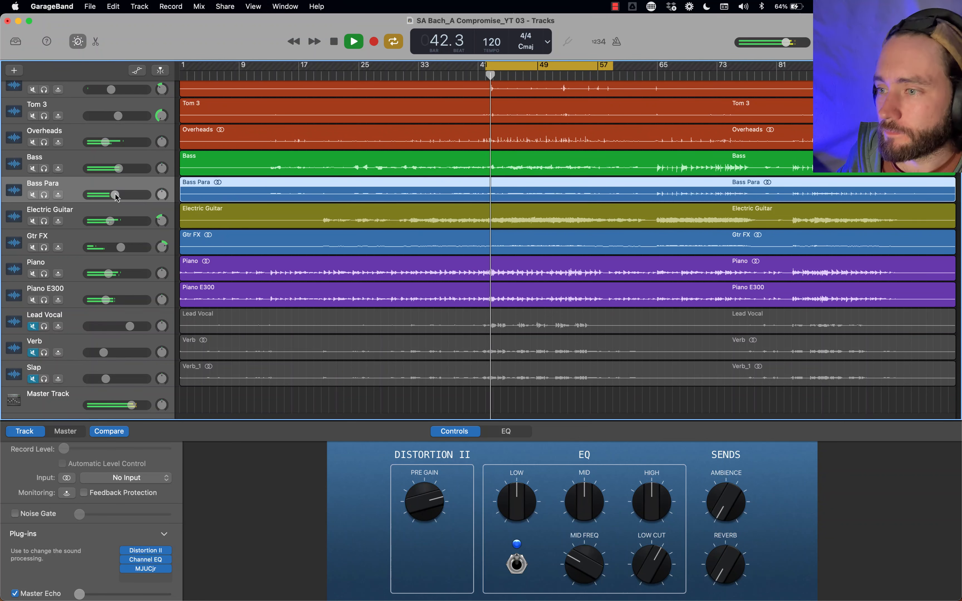
{"action": "left_click_drag", "start_coordinate": [115, 195], "coordinate": [112, 194]}
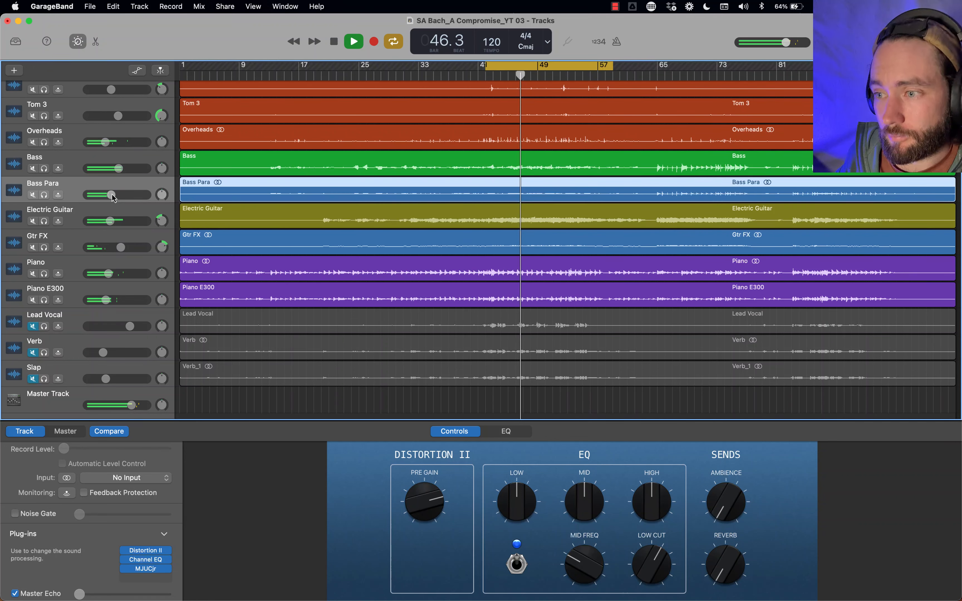
{"action": "left_click", "coordinate": [33, 195]}
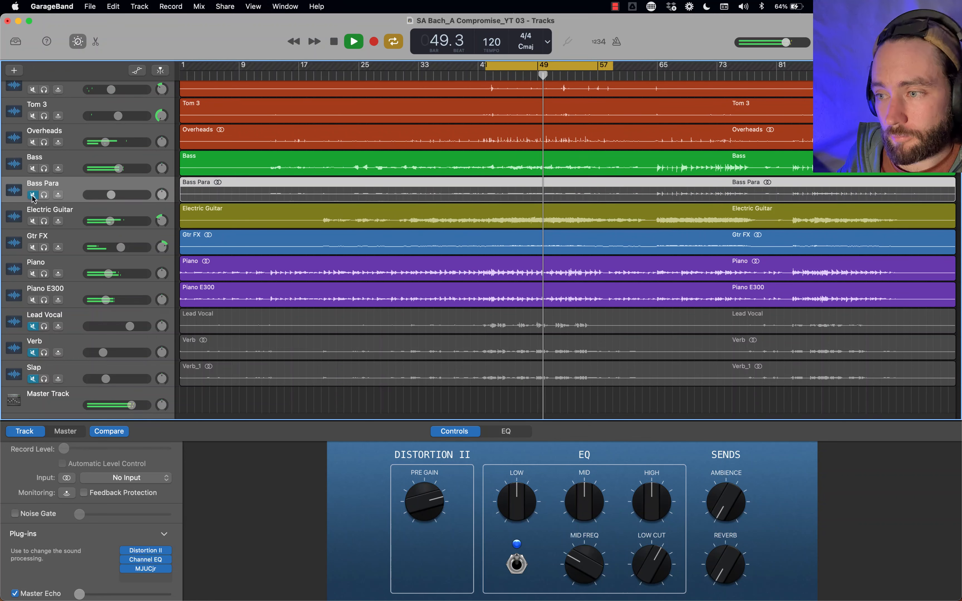
{"action": "left_click", "coordinate": [33, 194]}
{"action": "key", "text": "space"}
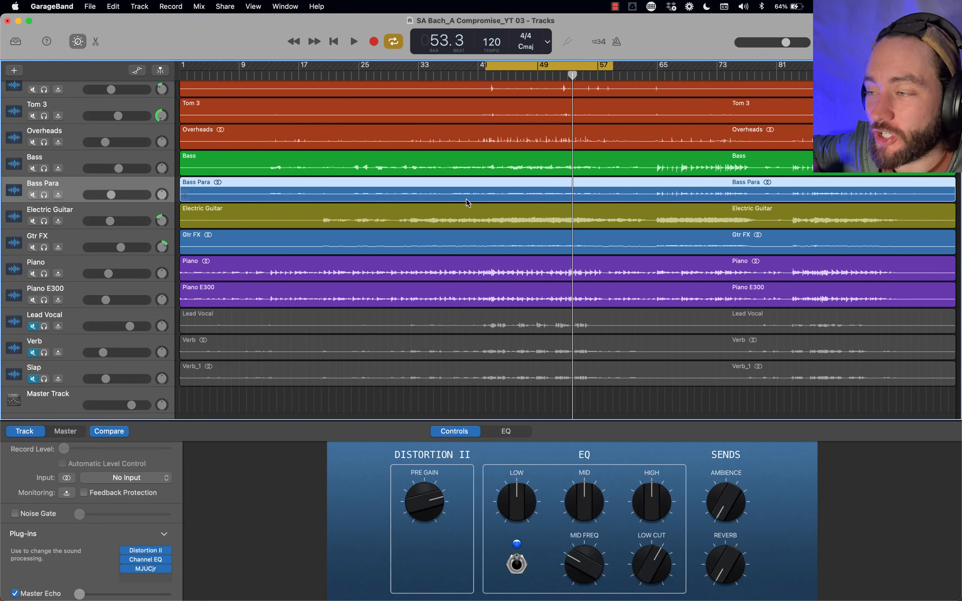
Turn off the cycle area and compare the mix from bar 13 with Bass Para unmuted and muted.
{"action": "left_click", "coordinate": [538, 65]}
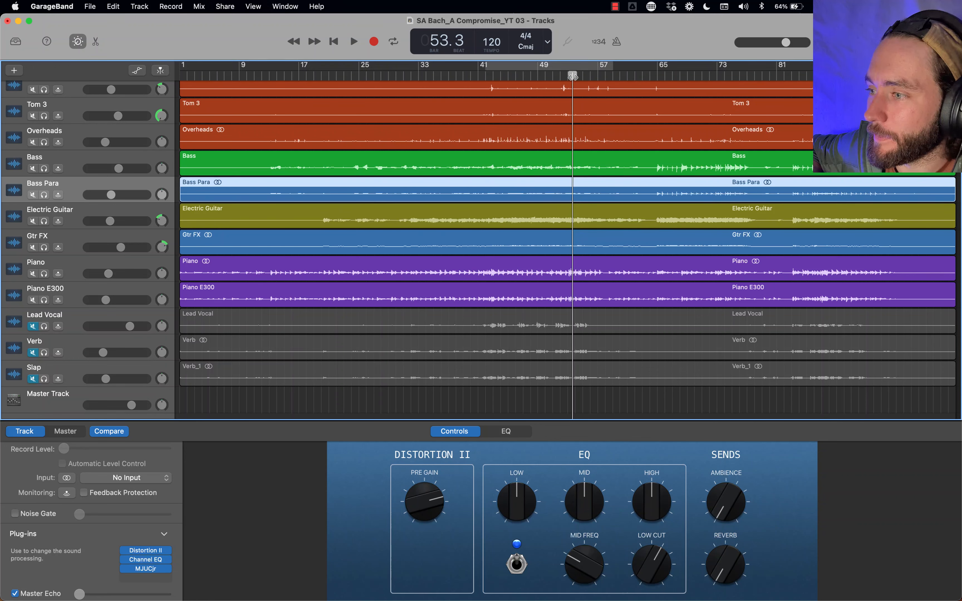
{"action": "left_click_drag", "start_coordinate": [572, 77], "coordinate": [265, 74]}
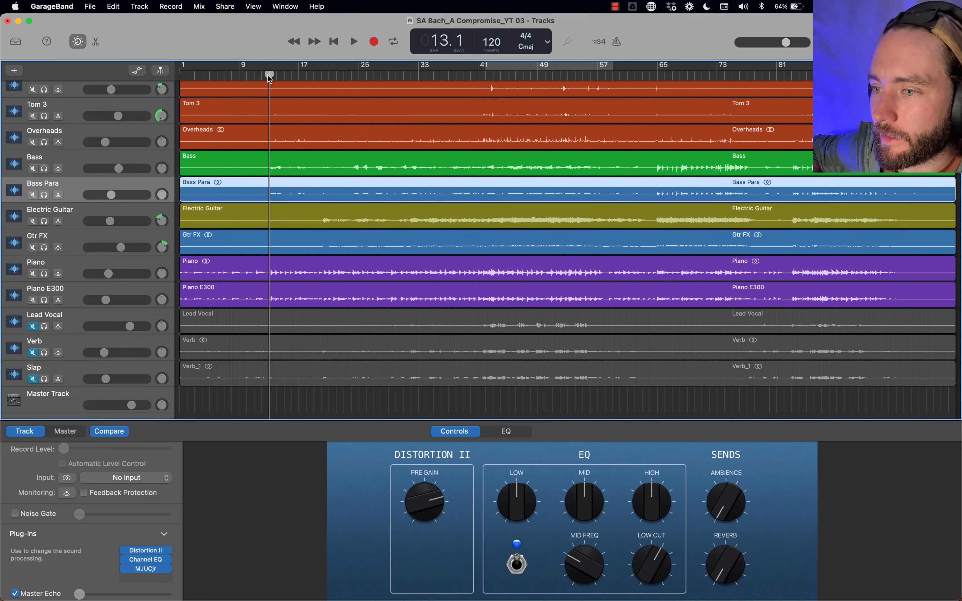
{"action": "key", "text": "space"}
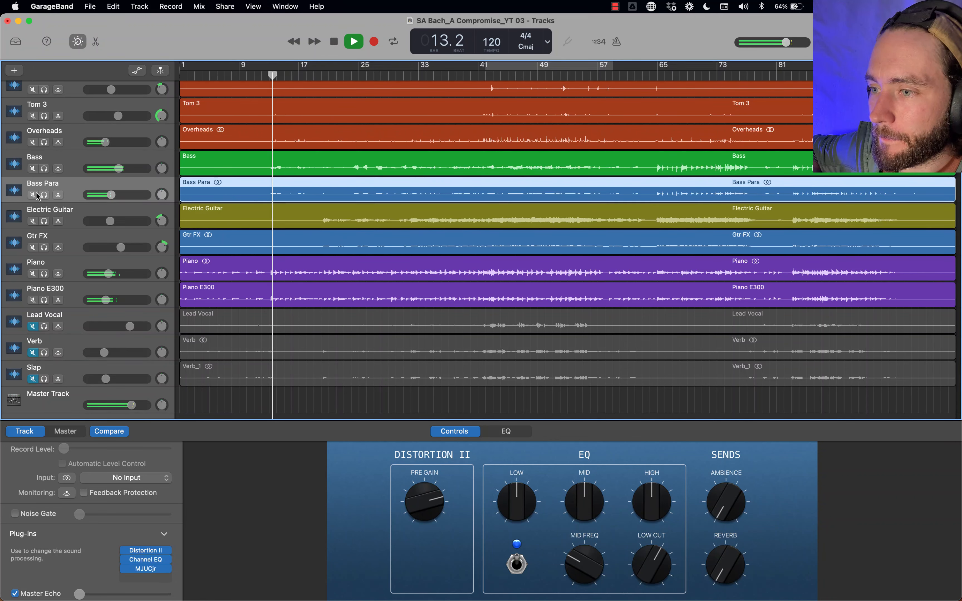
{"action": "left_click", "coordinate": [33, 194]}
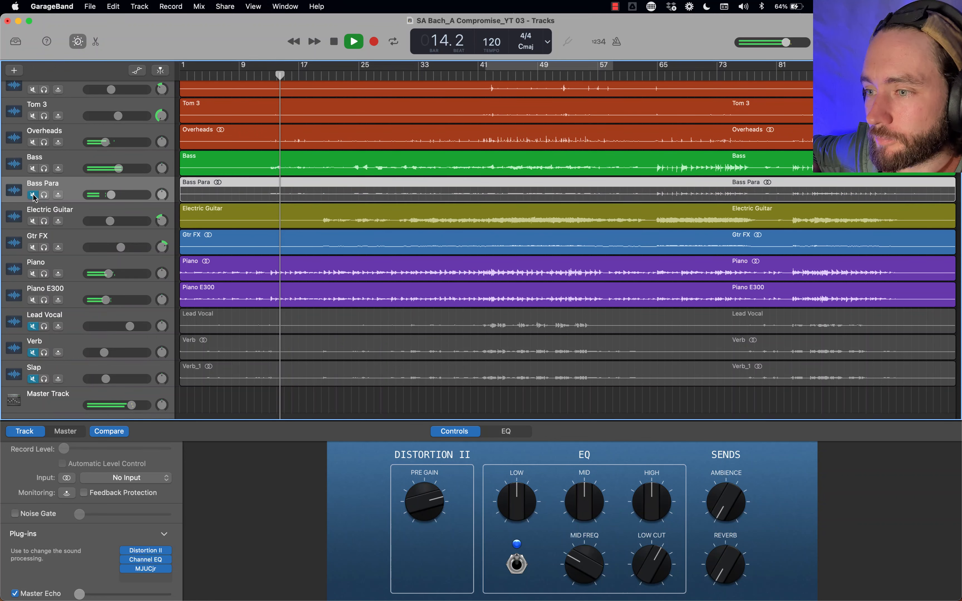
{"action": "left_click", "coordinate": [32, 195]}
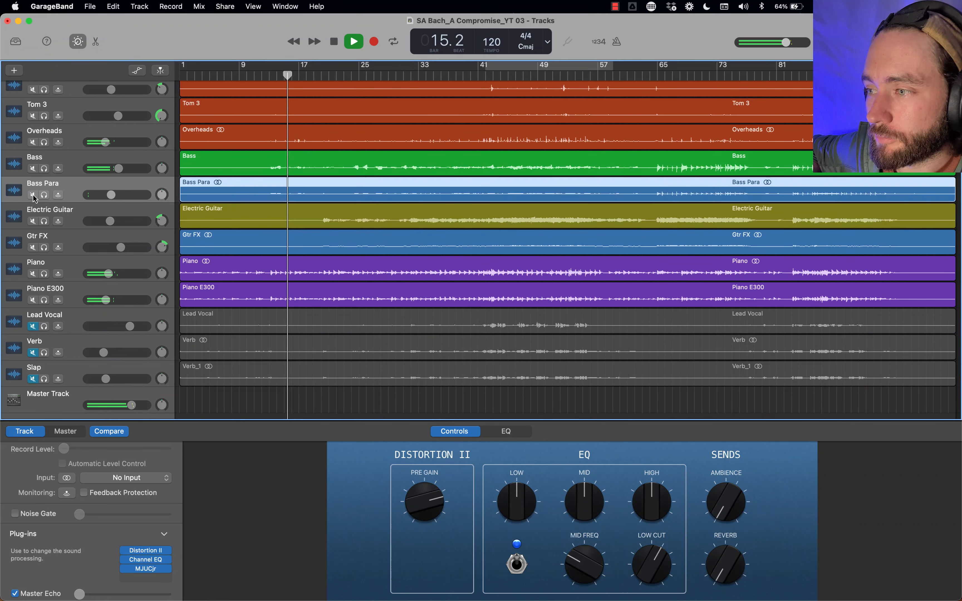
{"action": "left_click", "coordinate": [33, 195]}
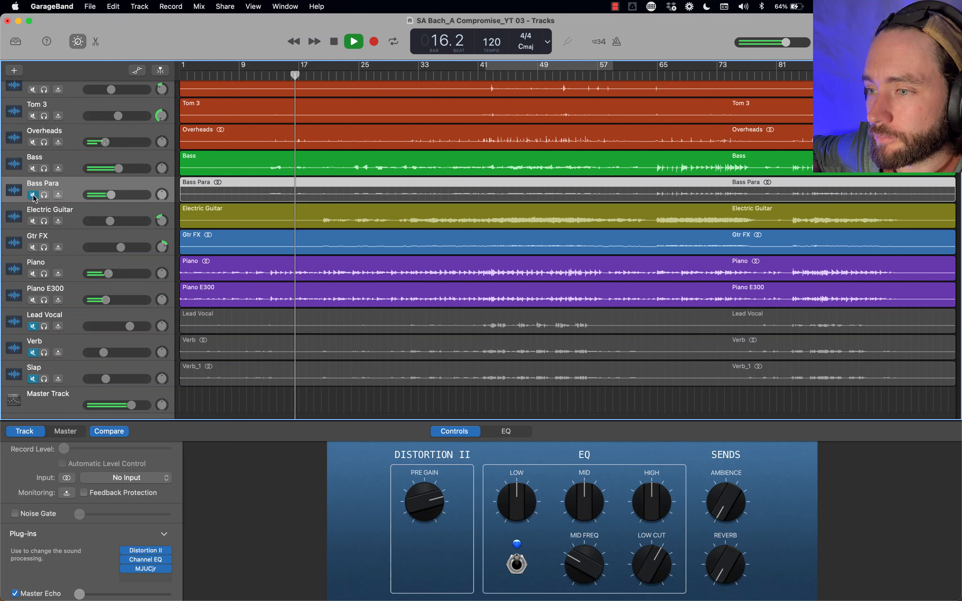
{"action": "key", "text": "space"}
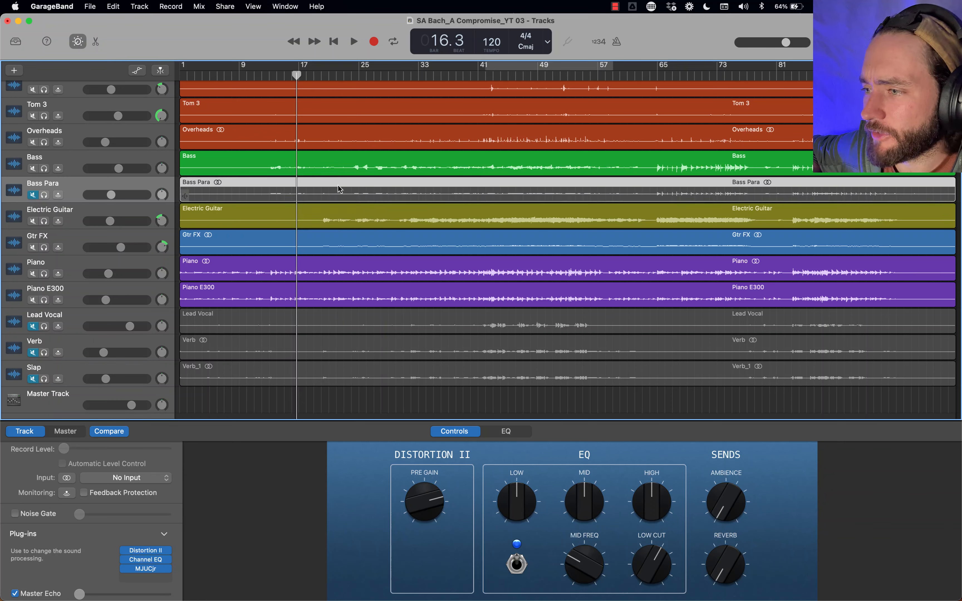
Show the track automation and unmute the Bass Para track.
{"action": "key", "text": "a"}
{"action": "left_click", "coordinate": [33, 199]}
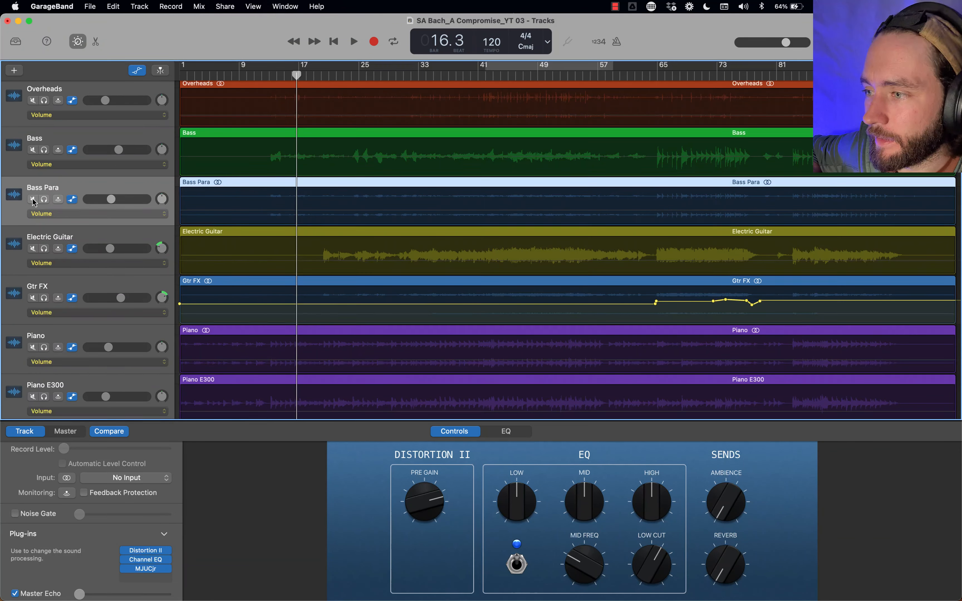
{"action": "scroll", "coordinate": [411, 215], "scroll_direction": "up", "scroll_amount": 1}
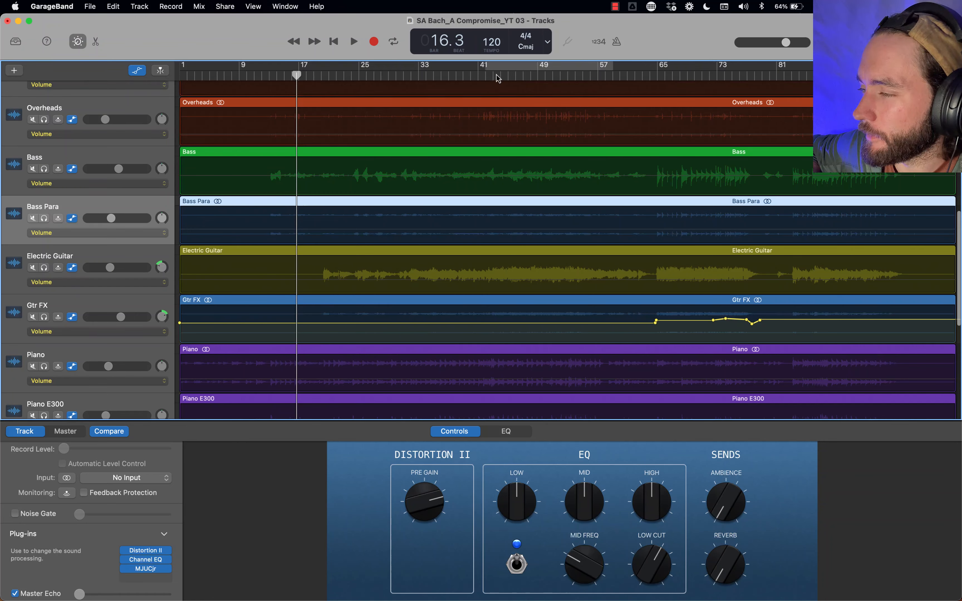
Play the passage leading into bar 42 and place the playhead at the start of bar 42.
{"action": "left_click", "coordinate": [470, 75]}
{"action": "key", "text": "space"}
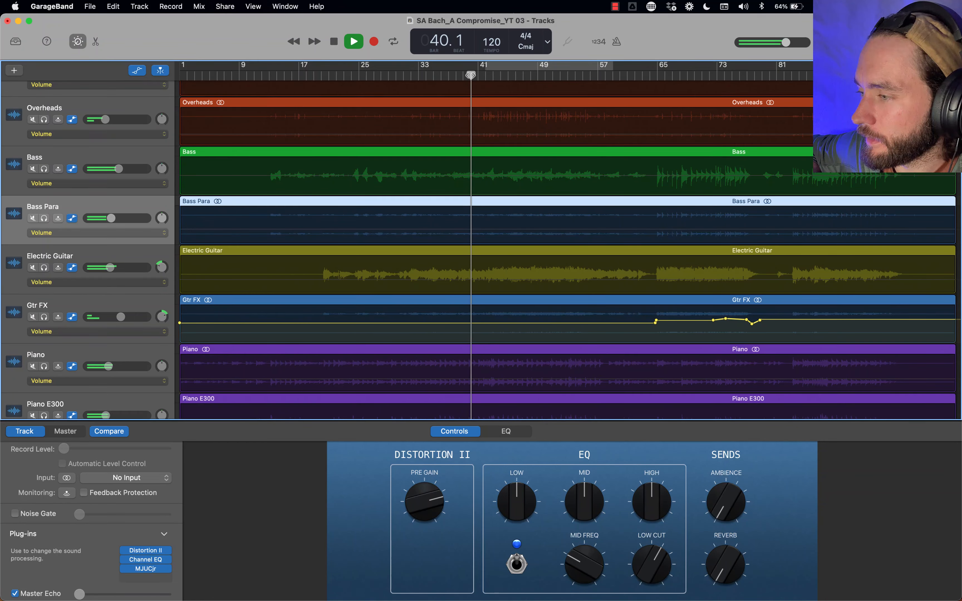
{"action": "scroll", "coordinate": [487, 207], "scroll_direction": "up", "scroll_amount": 5}
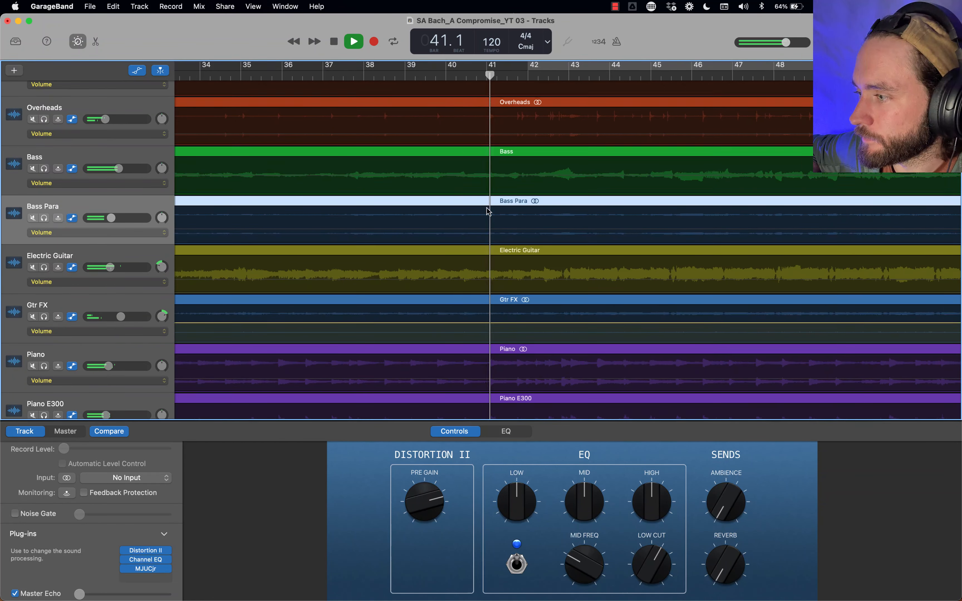
{"action": "scroll", "coordinate": [548, 210], "scroll_direction": "right", "scroll_amount": 2}
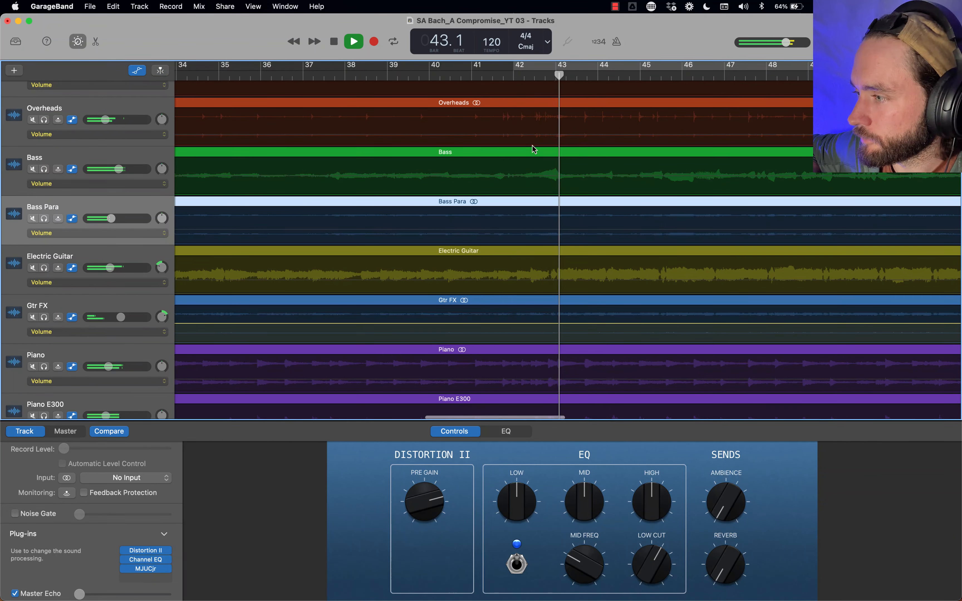
{"action": "key", "text": "space"}
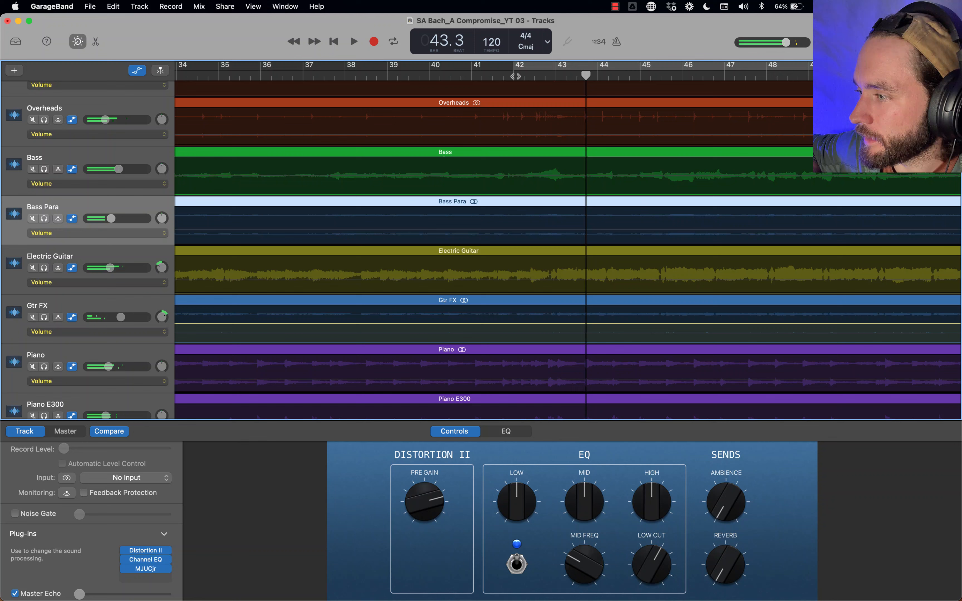
{"action": "left_click", "coordinate": [515, 76]}
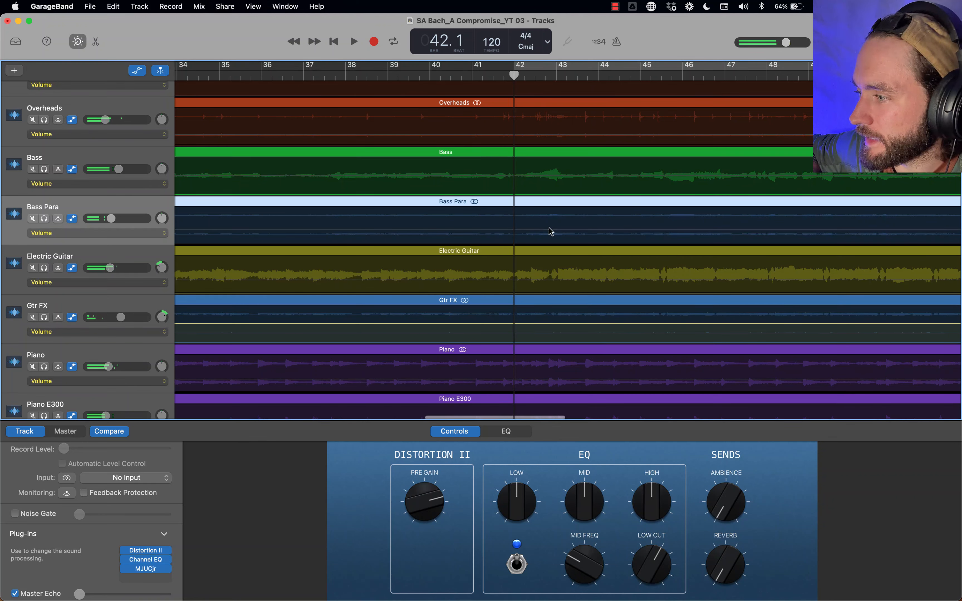
Add two adjacent volume automation points on the Bass Para track just after the start of bar 42.
{"action": "left_click", "coordinate": [520, 231]}
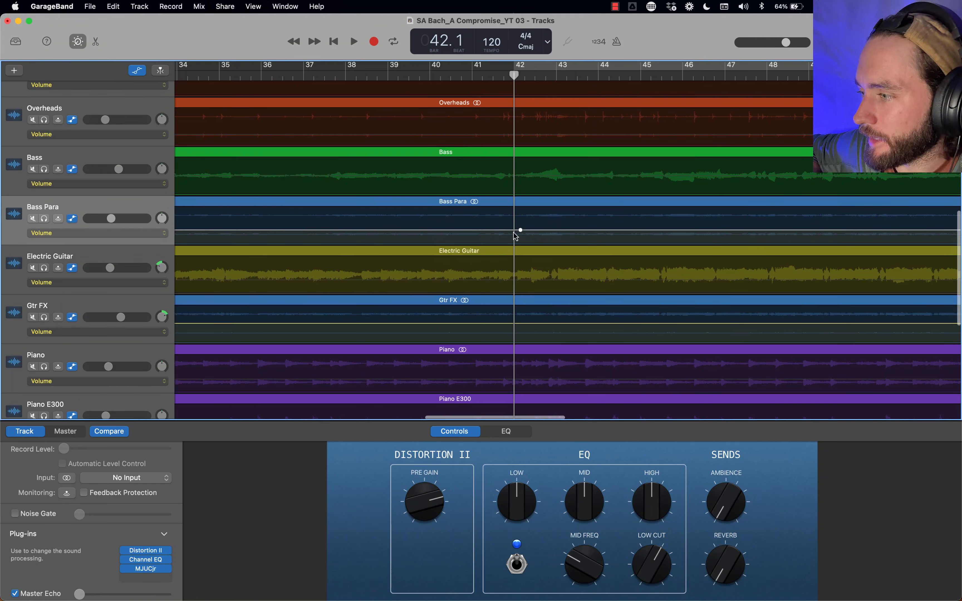
{"action": "scroll", "coordinate": [517, 233], "scroll_direction": "left", "scroll_amount": 5}
{"action": "scroll", "coordinate": [626, 237], "scroll_direction": "up", "scroll_amount": 5}
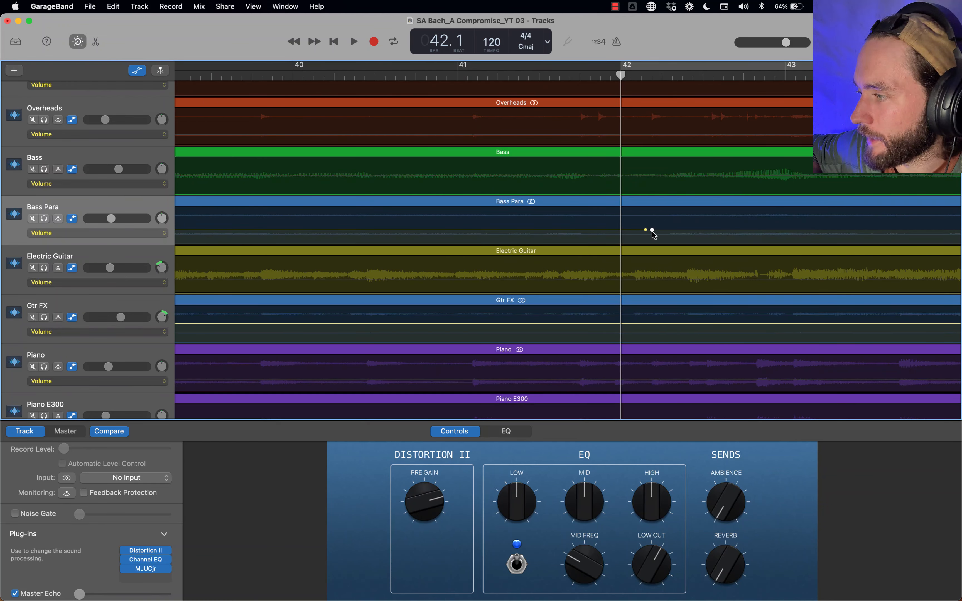
Lower the Bass Para volume automation to its minimum from the song start up to the points at bar 42.
{"action": "scroll", "coordinate": [607, 241], "scroll_direction": "down", "scroll_amount": 5}
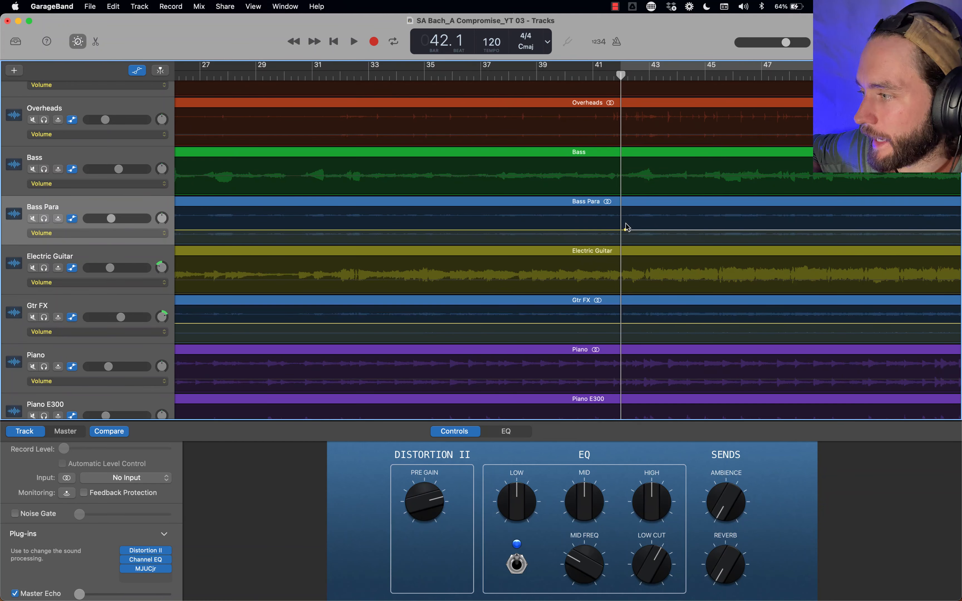
{"action": "scroll", "coordinate": [626, 226], "scroll_direction": "left", "scroll_amount": 3}
{"action": "scroll", "coordinate": [627, 226], "scroll_direction": "down", "scroll_amount": 5}
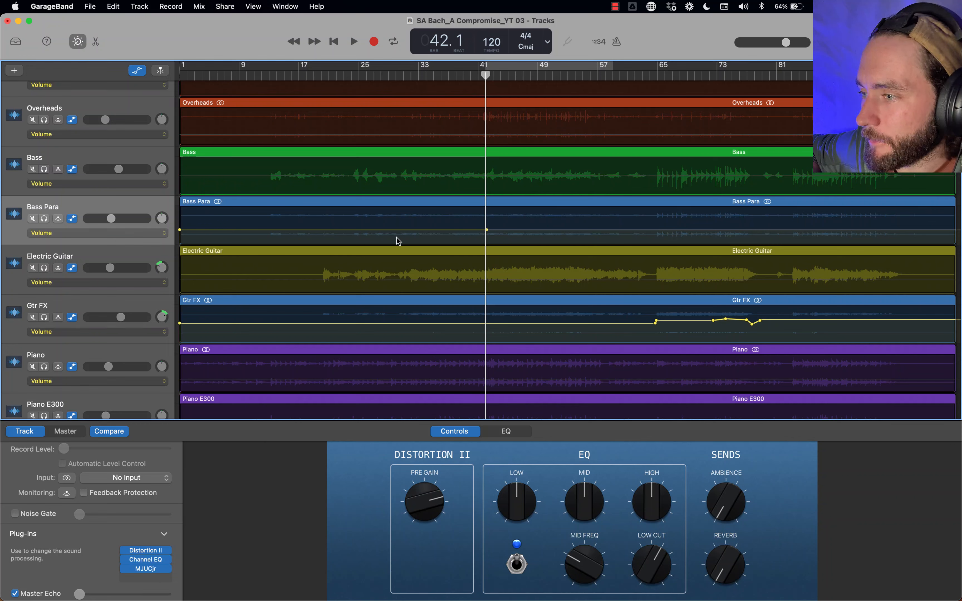
{"action": "left_click_drag", "start_coordinate": [369, 235], "coordinate": [370, 248]}
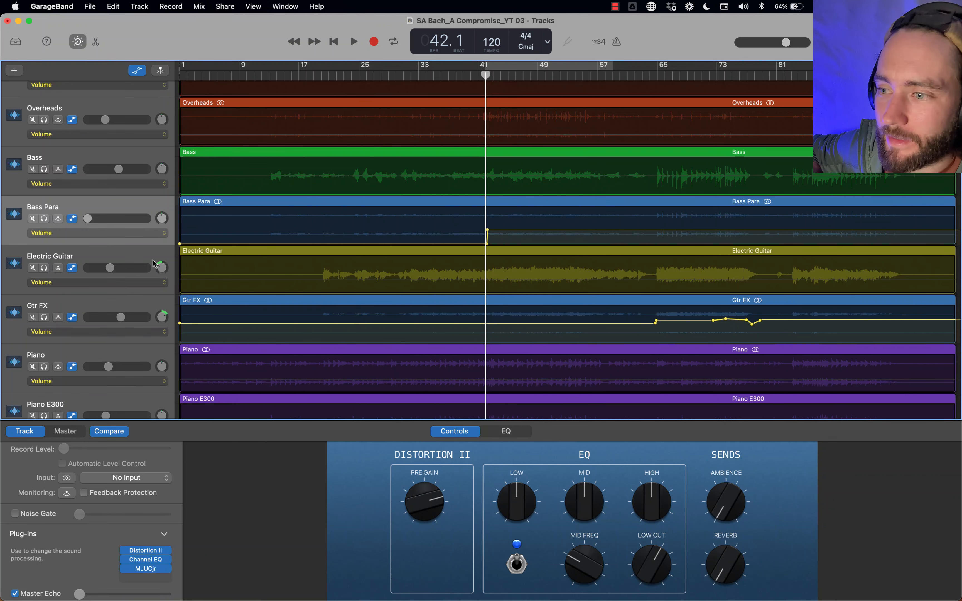
{"action": "mouse_move", "coordinate": [255, 247]}
{"action": "left_mouse_down"}
{"action": "mouse_move", "coordinate": [254, 231]}
{"action": "mouse_move", "coordinate": [254, 245]}
{"action": "left_mouse_up"}
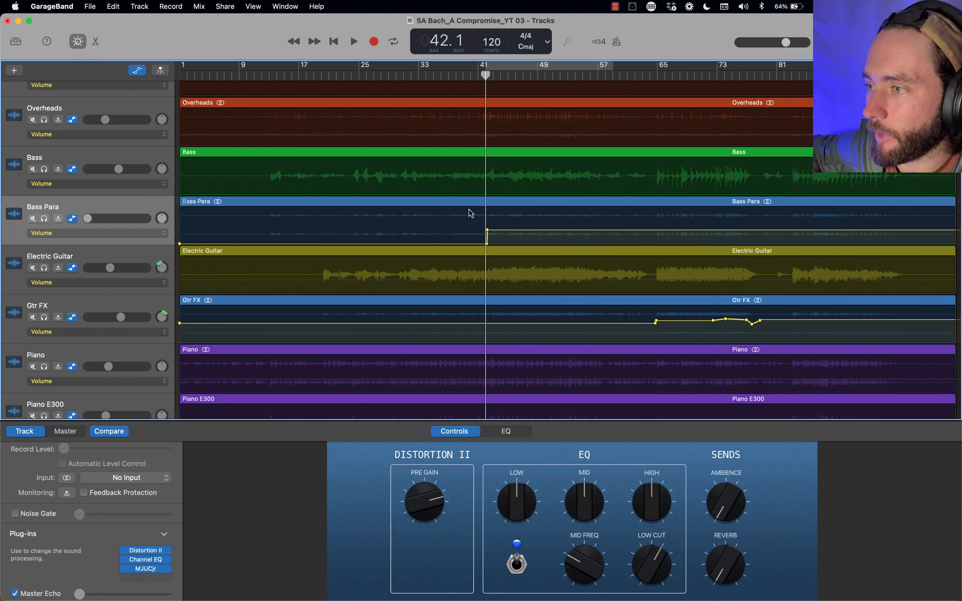
Play a short passage from bar 21 to check the mix before the parallel bass enters.
{"action": "left_click", "coordinate": [307, 77]}
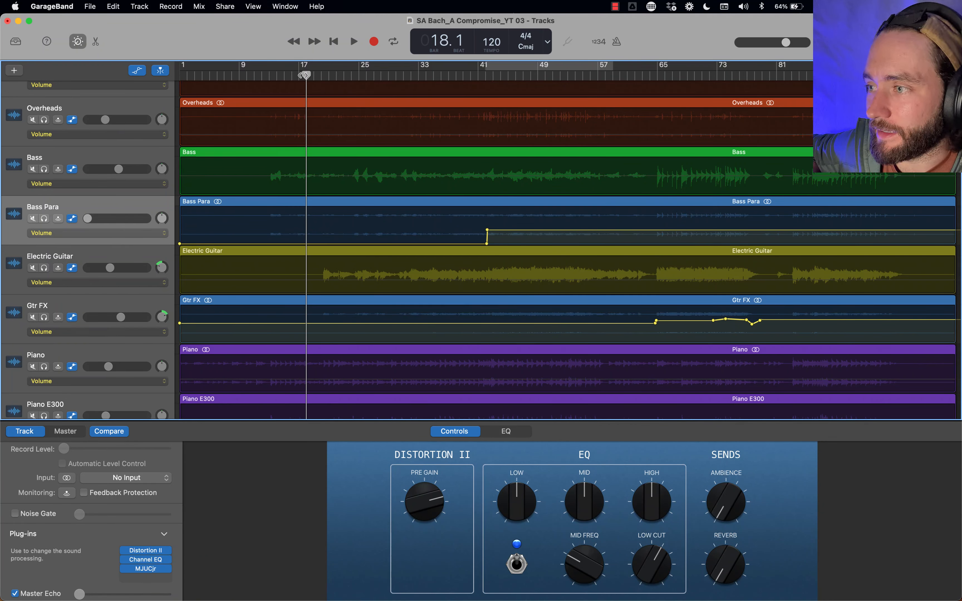
{"action": "left_click", "coordinate": [330, 76]}
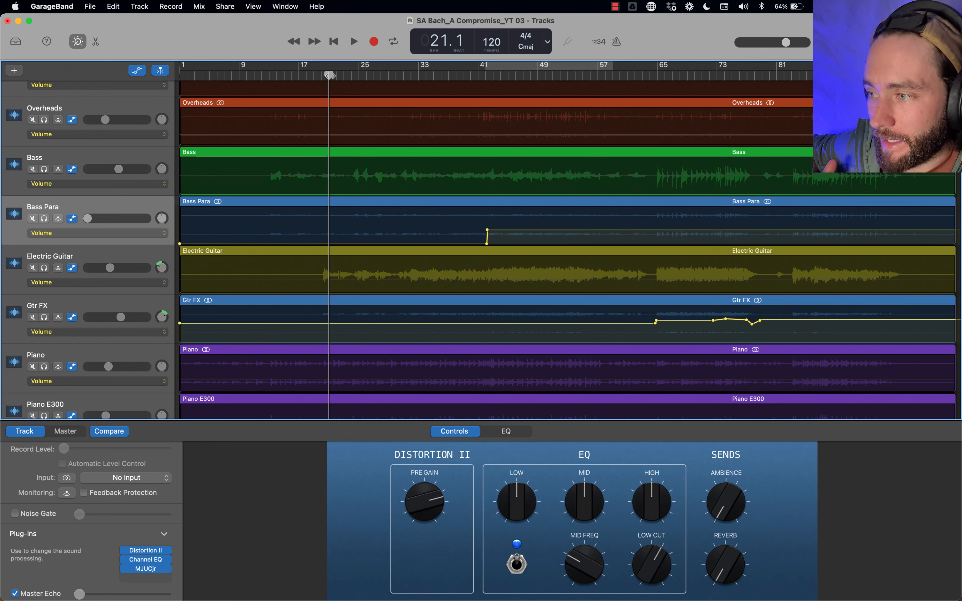
{"action": "key", "text": "space"}
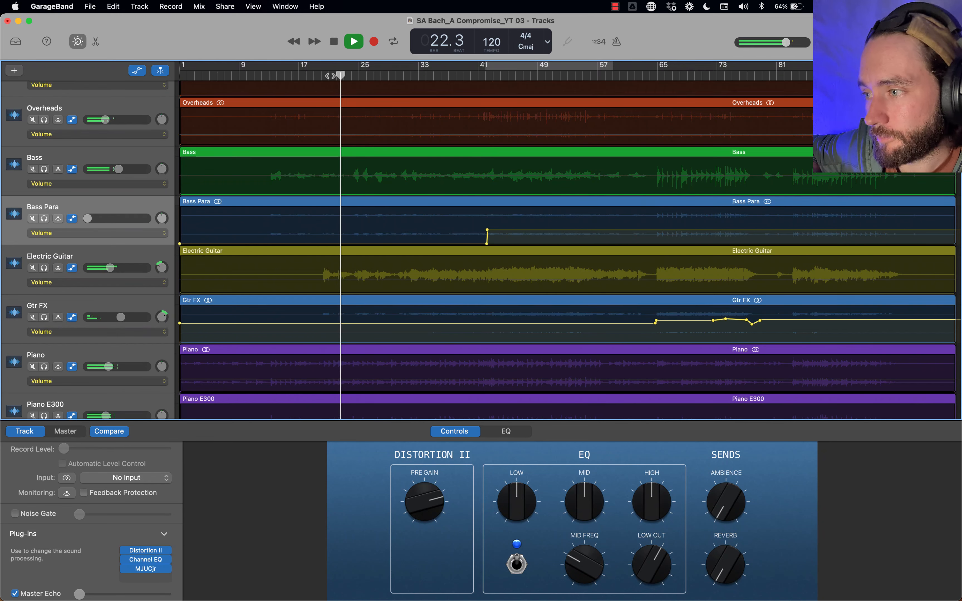
{"action": "key", "text": "space"}
Play the lead-in to bar 42 from the middle of bar 38 and stop in bar 40.
{"action": "scroll", "coordinate": [485, 95], "scroll_direction": "up", "scroll_amount": 10}
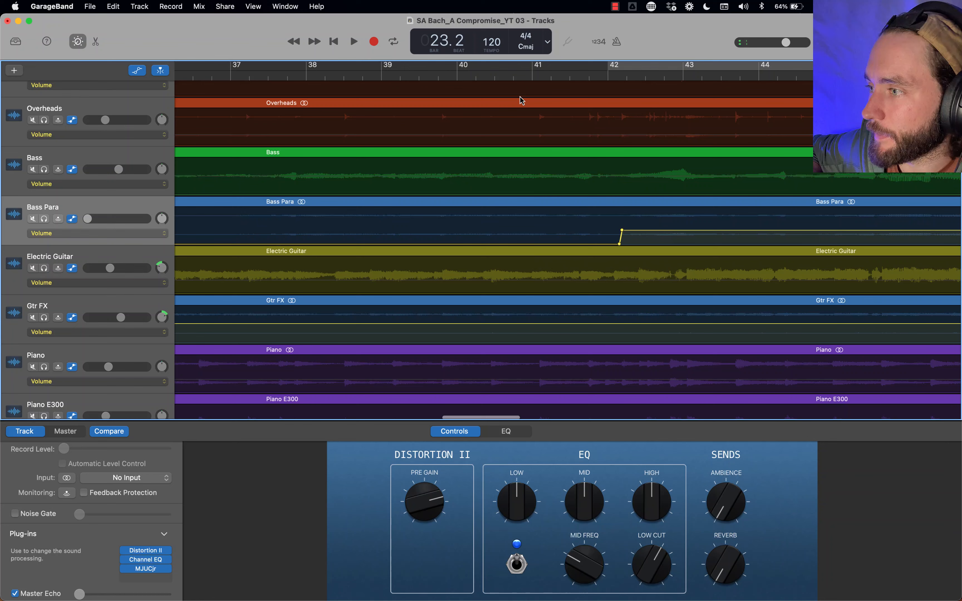
{"action": "left_click_drag", "start_coordinate": [458, 72], "coordinate": [353, 96]}
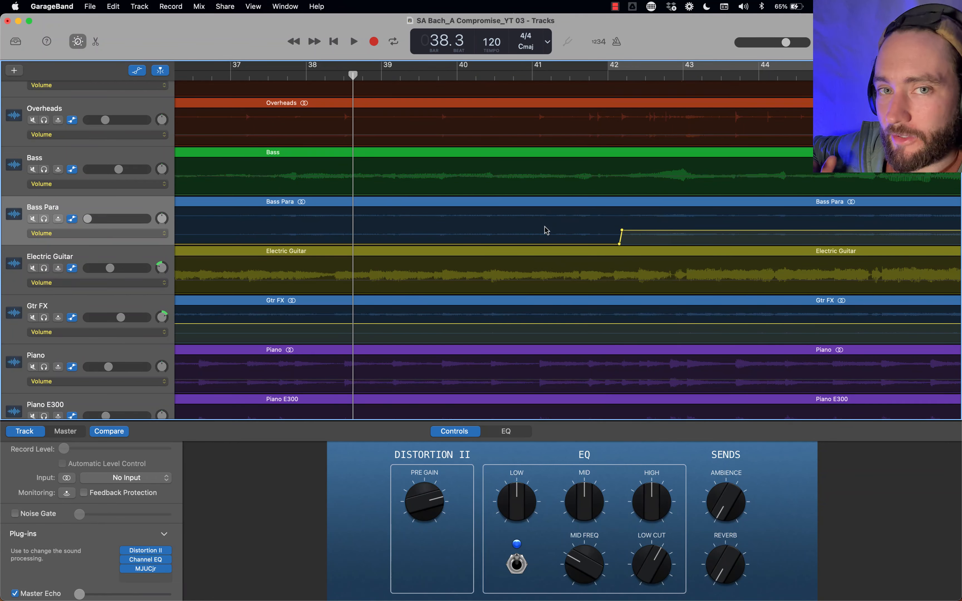
{"action": "key", "text": "space"}
{"action": "scroll", "coordinate": [545, 229], "scroll_direction": "left", "scroll_amount": 2}
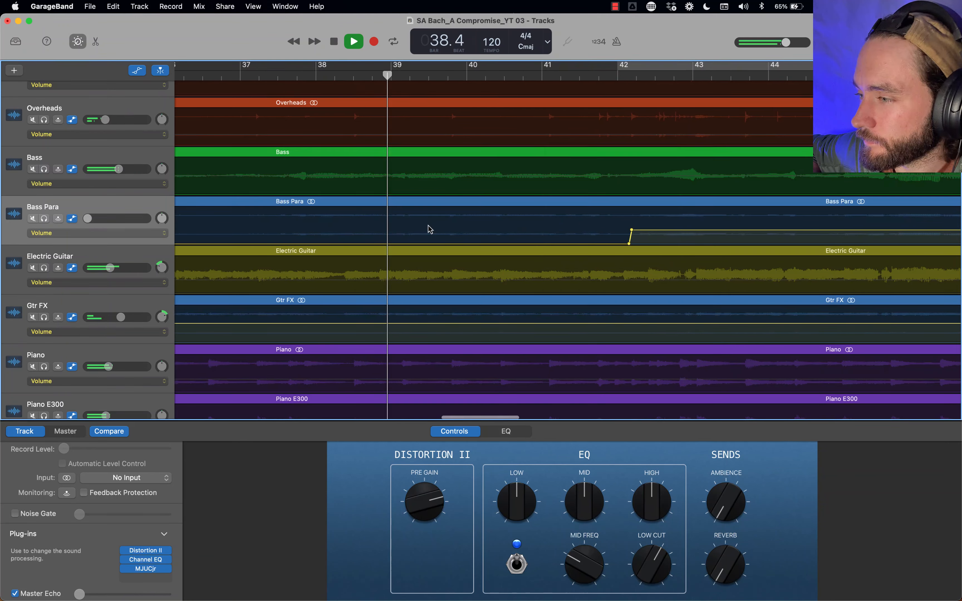
{"action": "scroll", "coordinate": [431, 243], "scroll_direction": "left", "scroll_amount": 3}
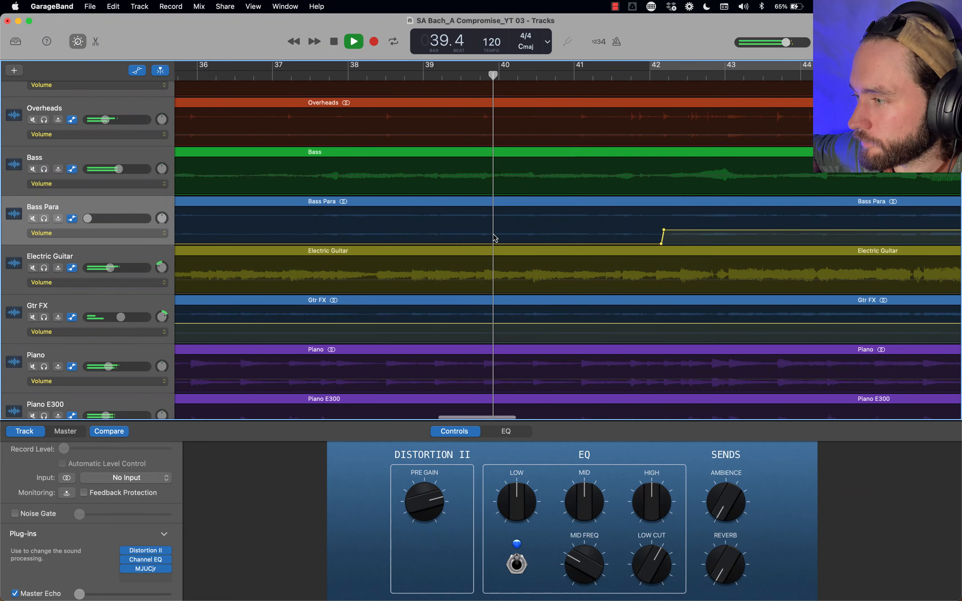
{"action": "key", "text": "space"}
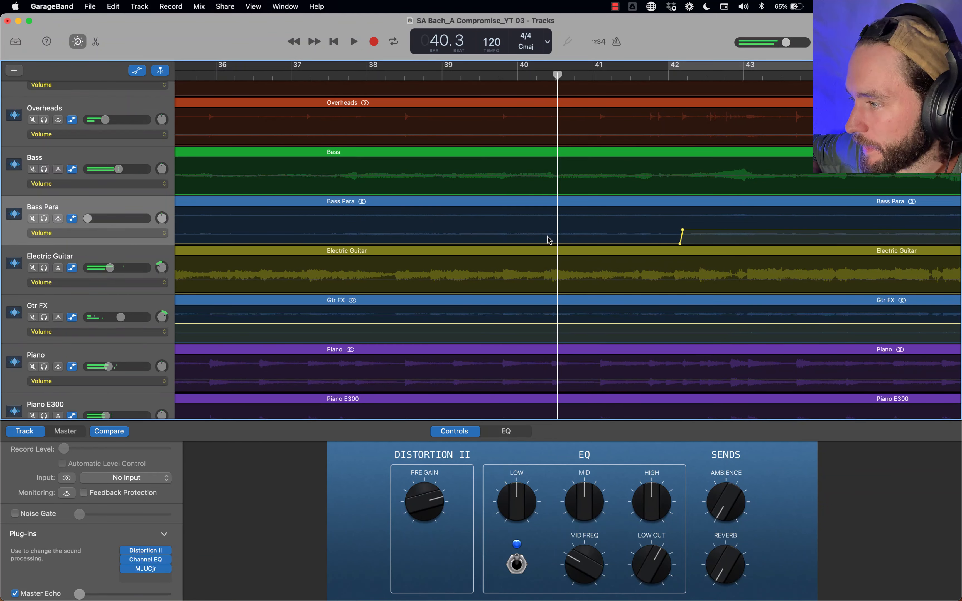
Add two volume points early in bar 40 on Bass Para and raise the low bar 42 point into bar 41, forming a gradual fade-in.
{"action": "left_click", "coordinate": [542, 244]}
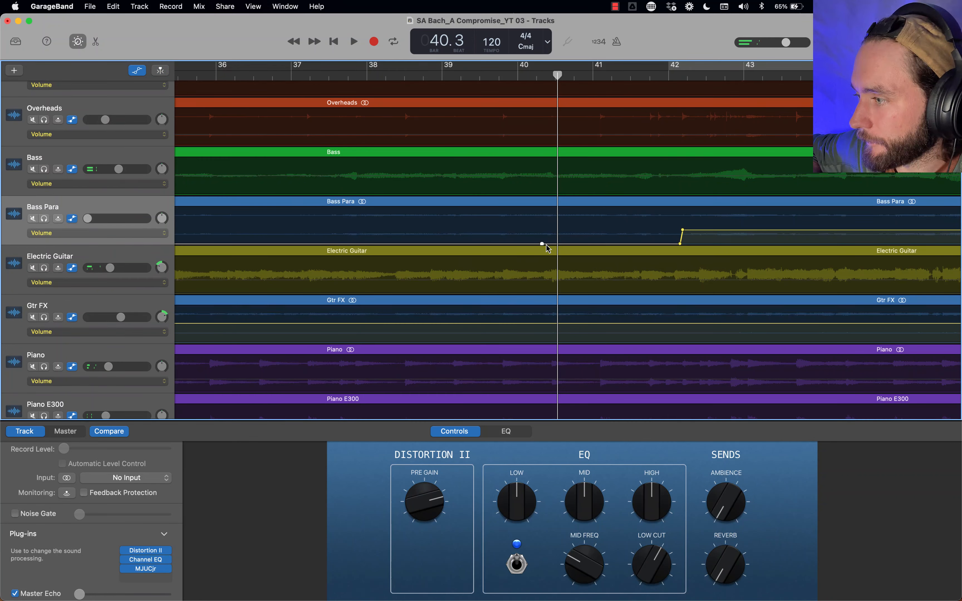
{"action": "left_click", "coordinate": [548, 244]}
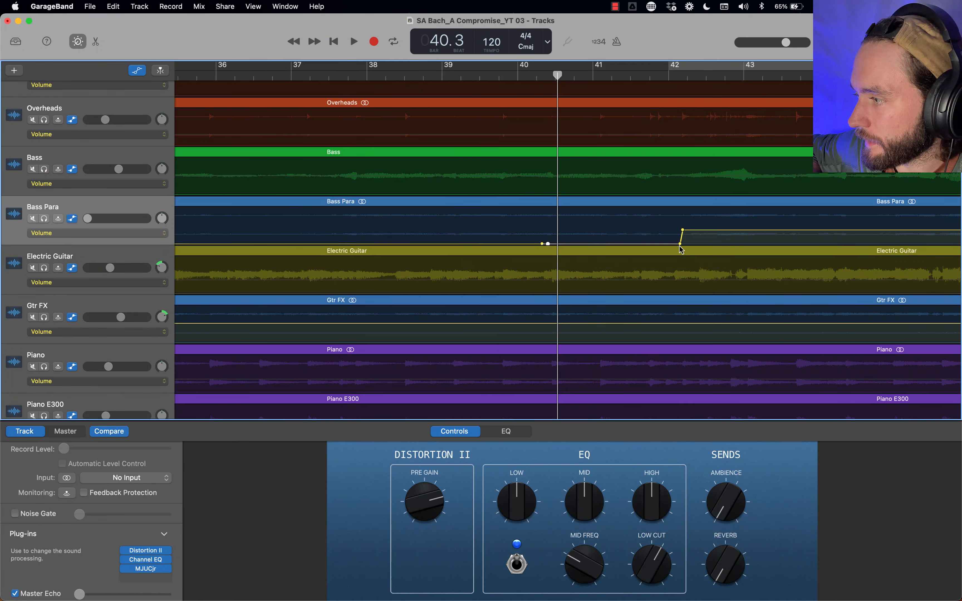
{"action": "left_click_drag", "start_coordinate": [679, 246], "coordinate": [637, 231]}
Play the Bass Para fade-in from about bar 39 through to bar 47.
{"action": "left_click", "coordinate": [451, 78]}
{"action": "key", "text": "space"}
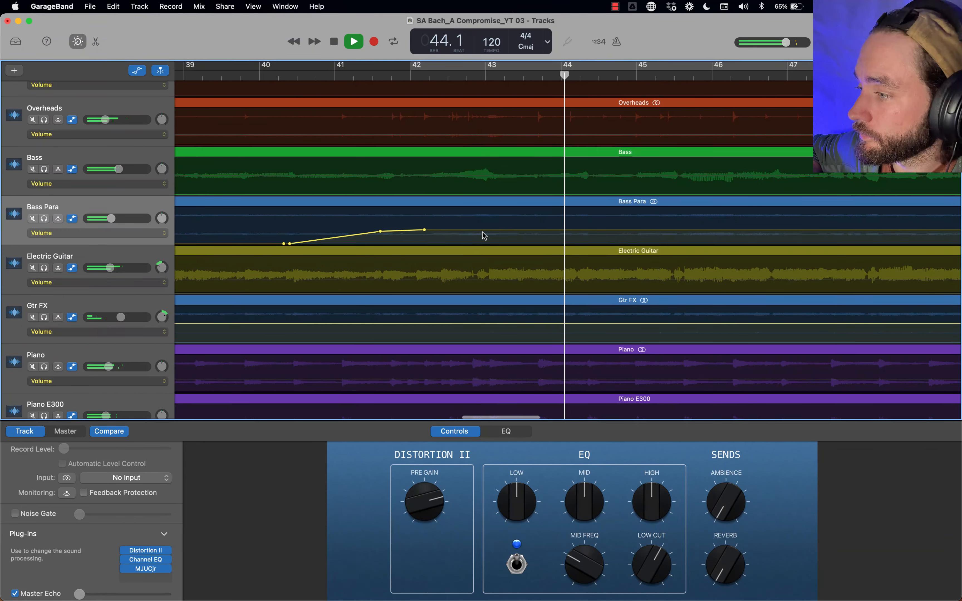
{"action": "scroll", "coordinate": [475, 235], "scroll_direction": "down", "scroll_amount": 5}
{"action": "scroll", "coordinate": [475, 236], "scroll_direction": "down", "scroll_amount": 5}
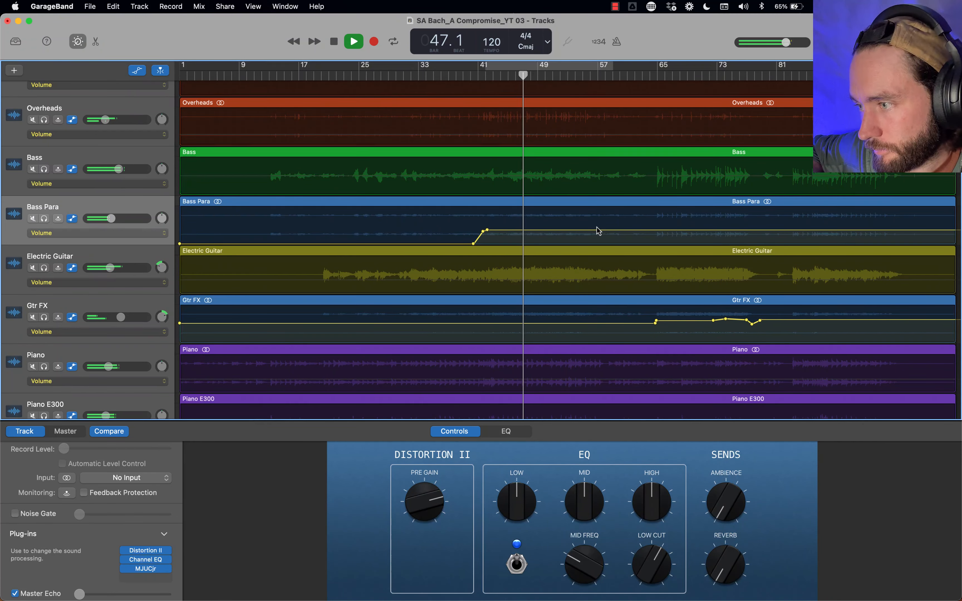
{"action": "key", "text": "space"}
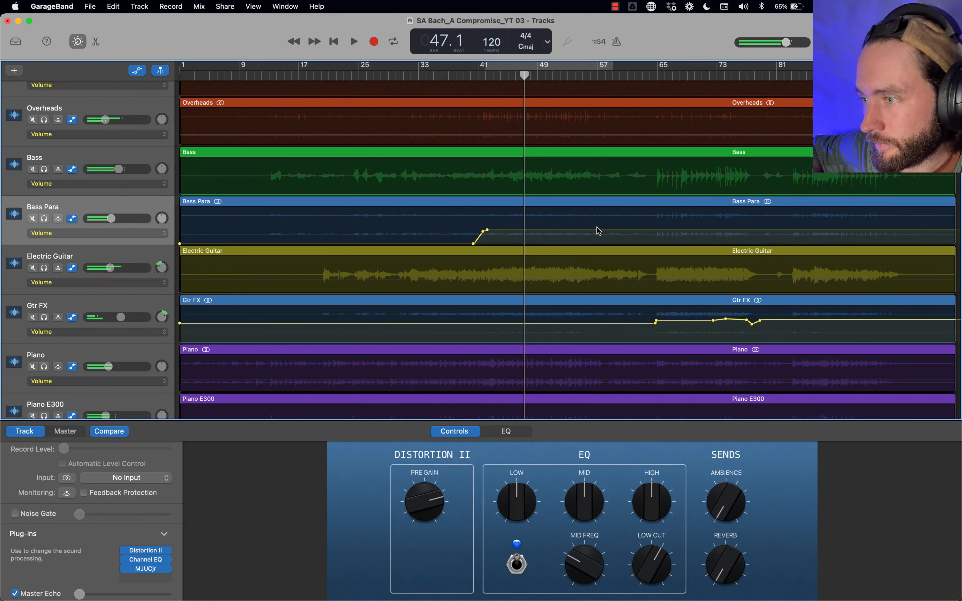